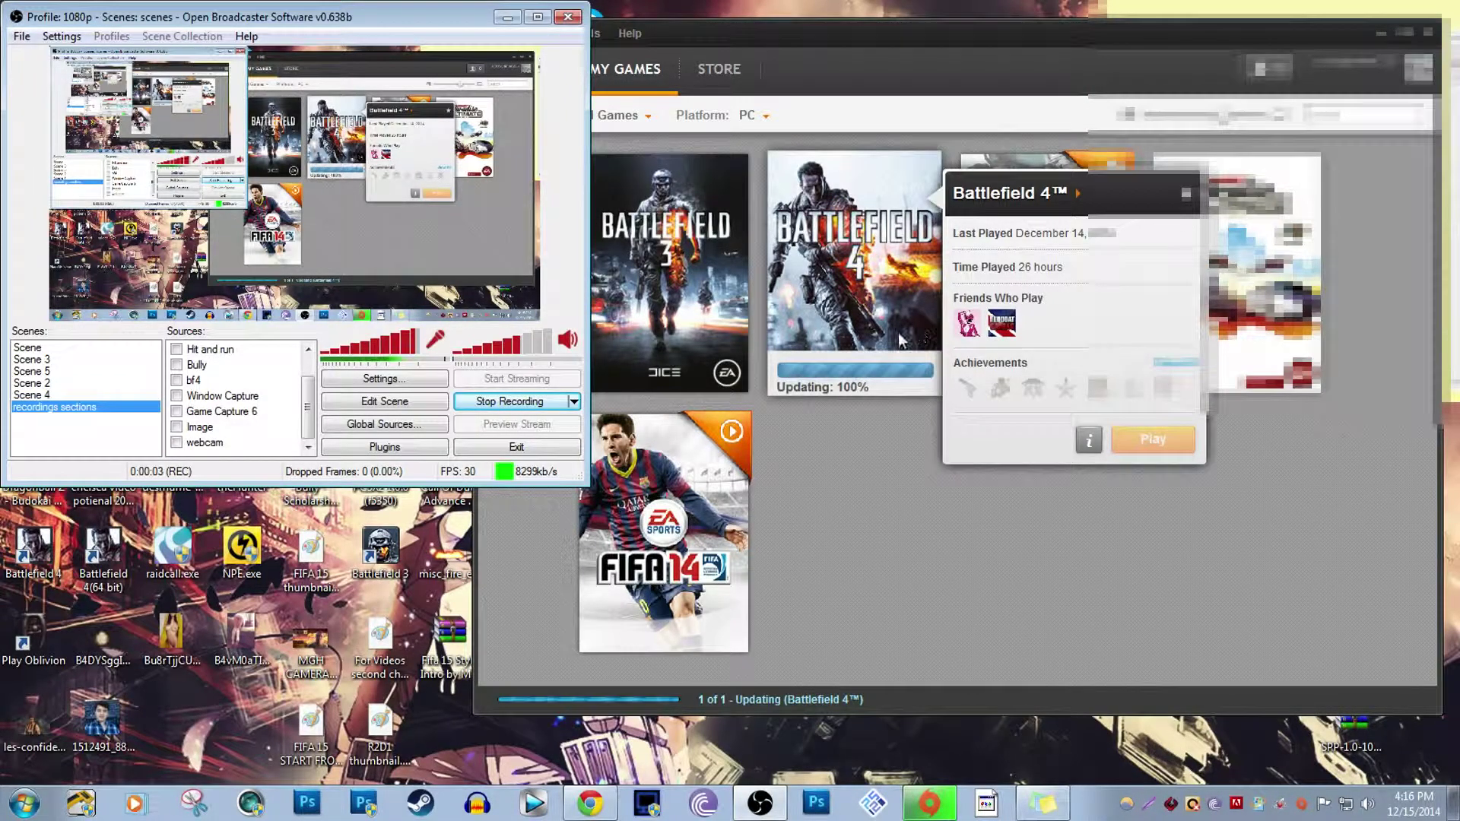
Move the recorder window aside and bring the Origin library to the front, shifted left
drag(427, 22, 494, 36)
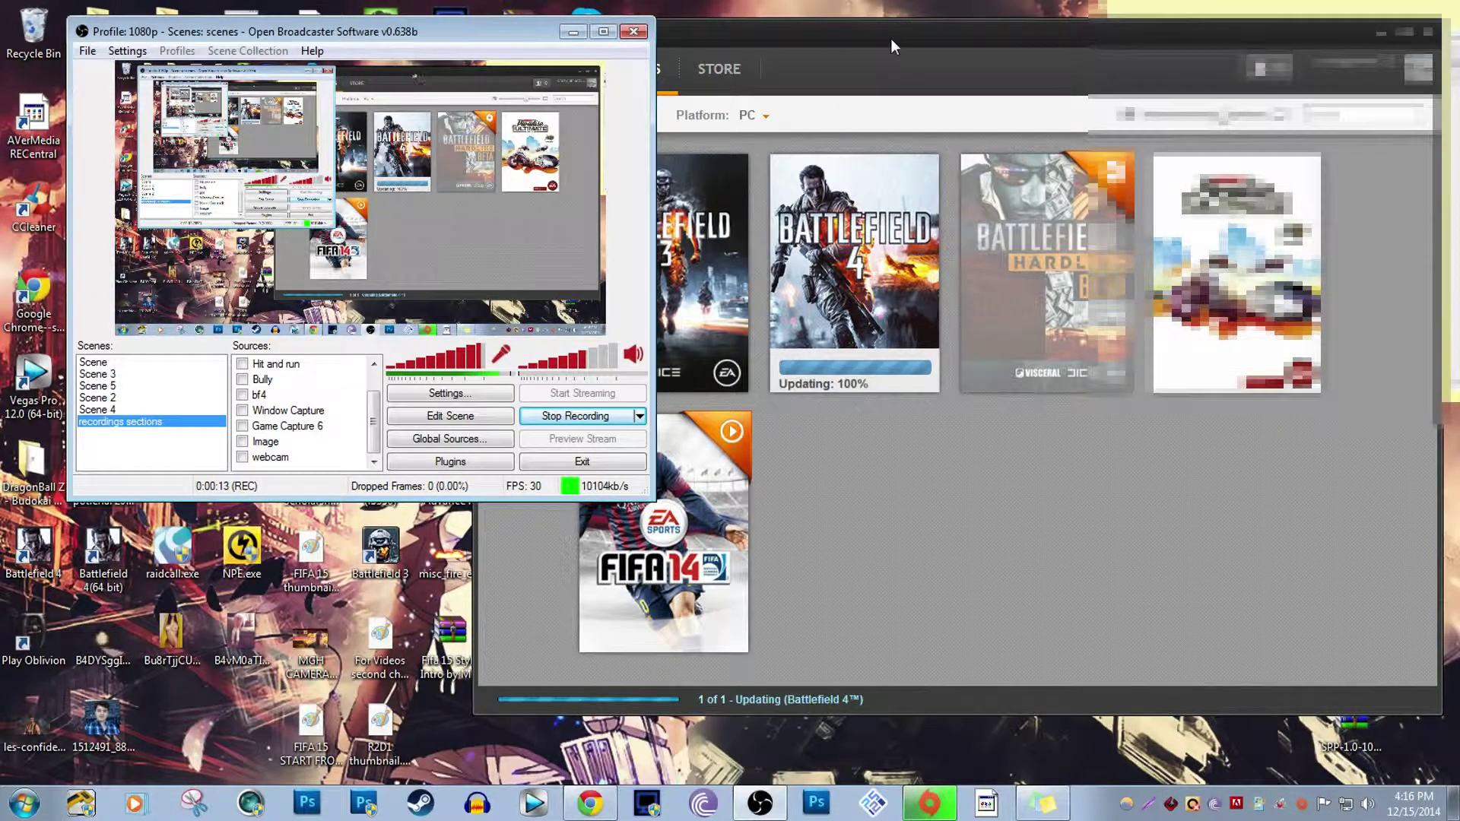
click(987, 34)
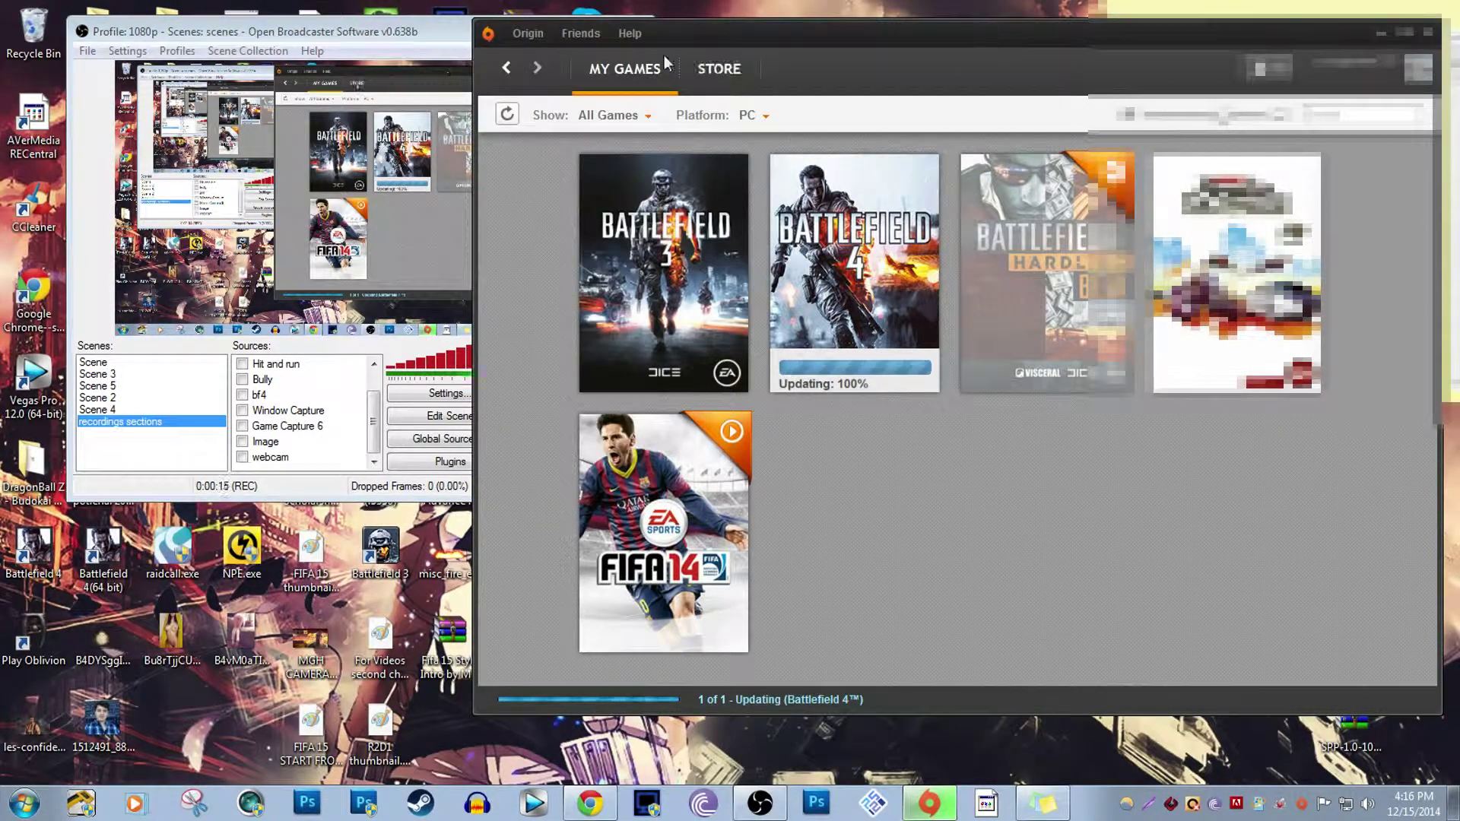
drag(950, 39, 783, 42)
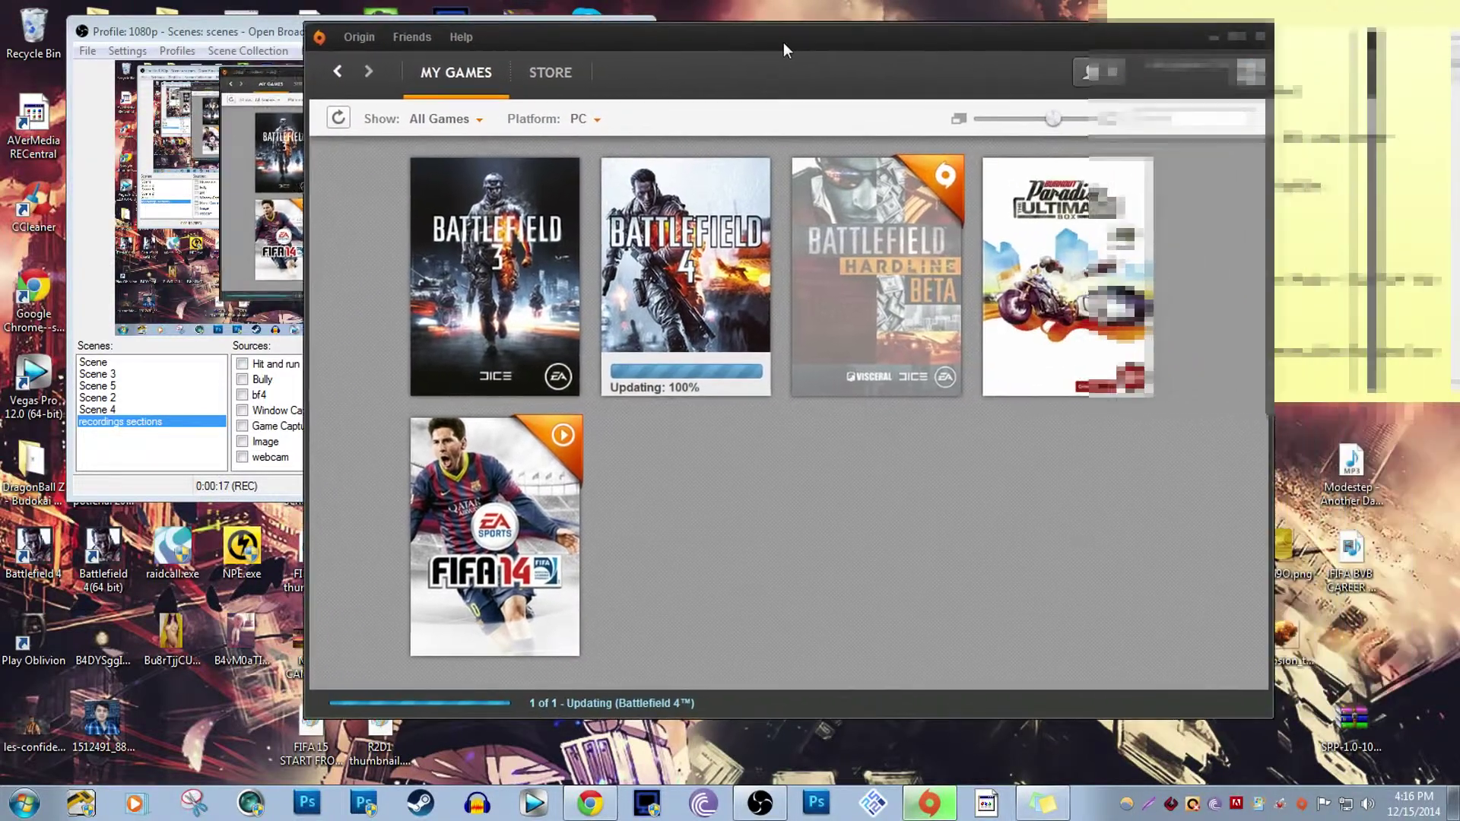
Maximize Origin and enlarge the library's game tiles while Battlefield 4 finishes installing
click(1237, 37)
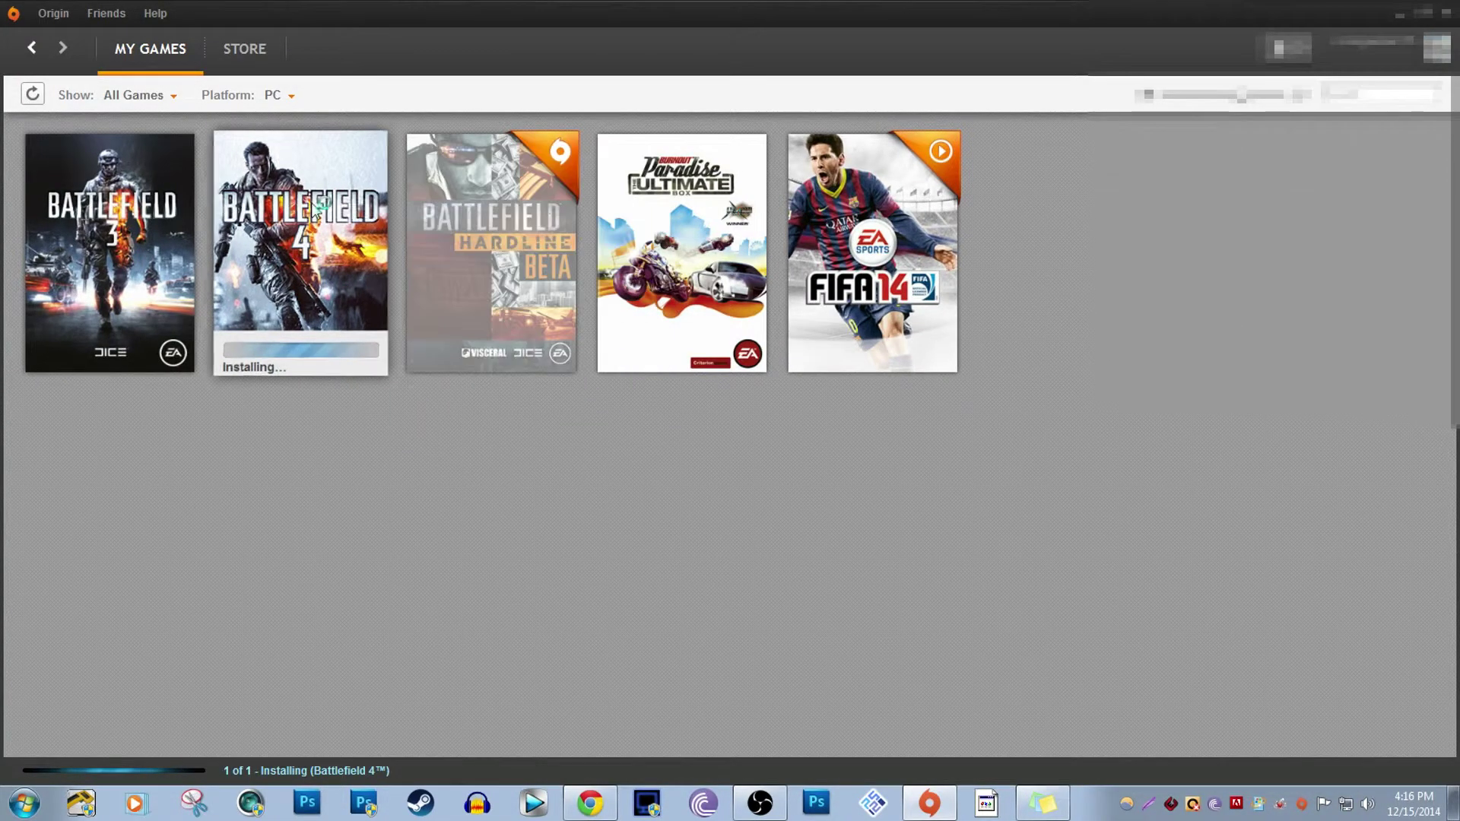
mouse_move(307, 247)
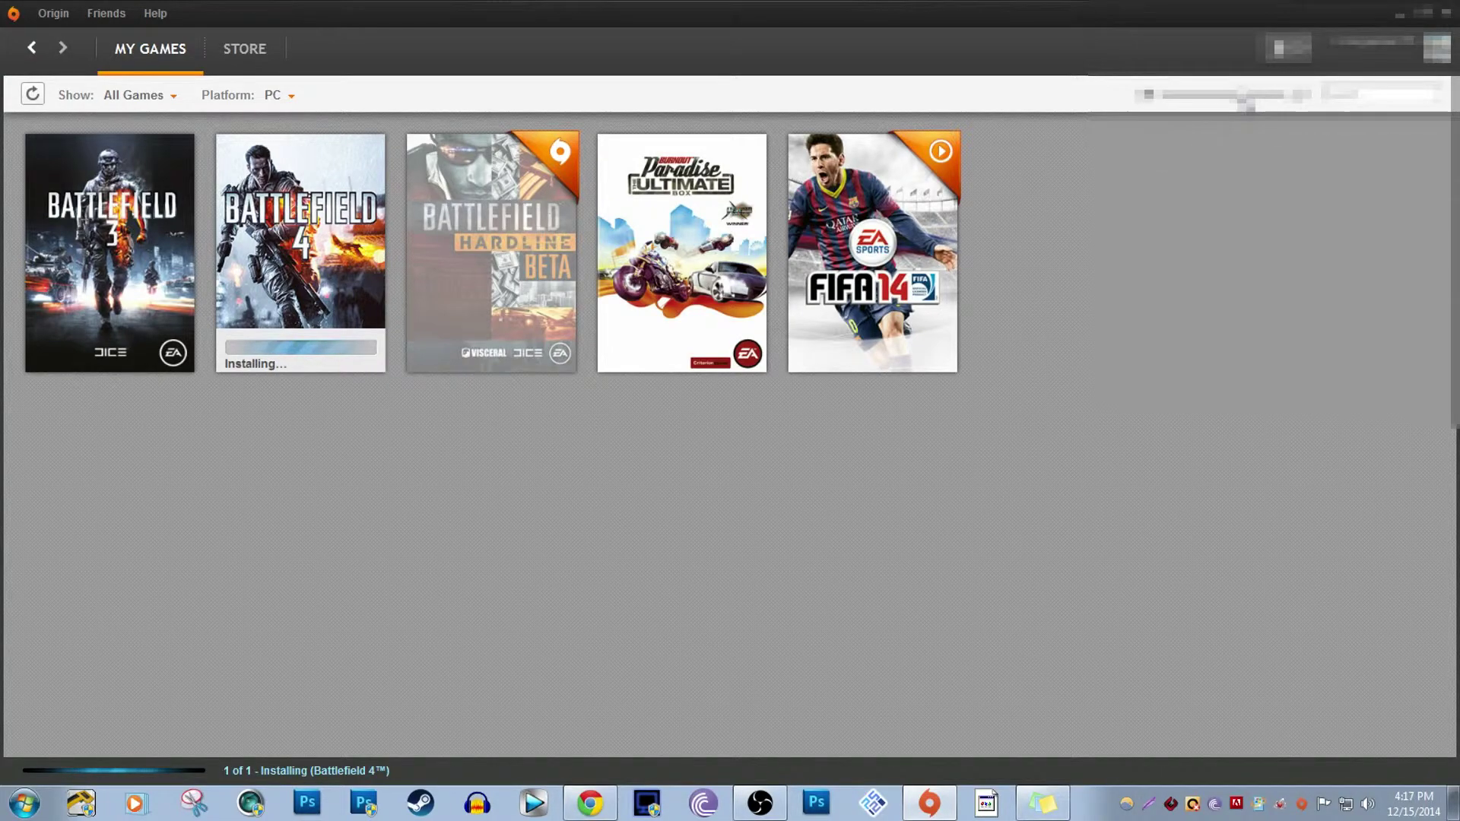
mouse_move(1256, 96)
mouse_down()
mouse_move(1232, 97)
mouse_move(1263, 97)
mouse_up()
mouse_move(175, 380)
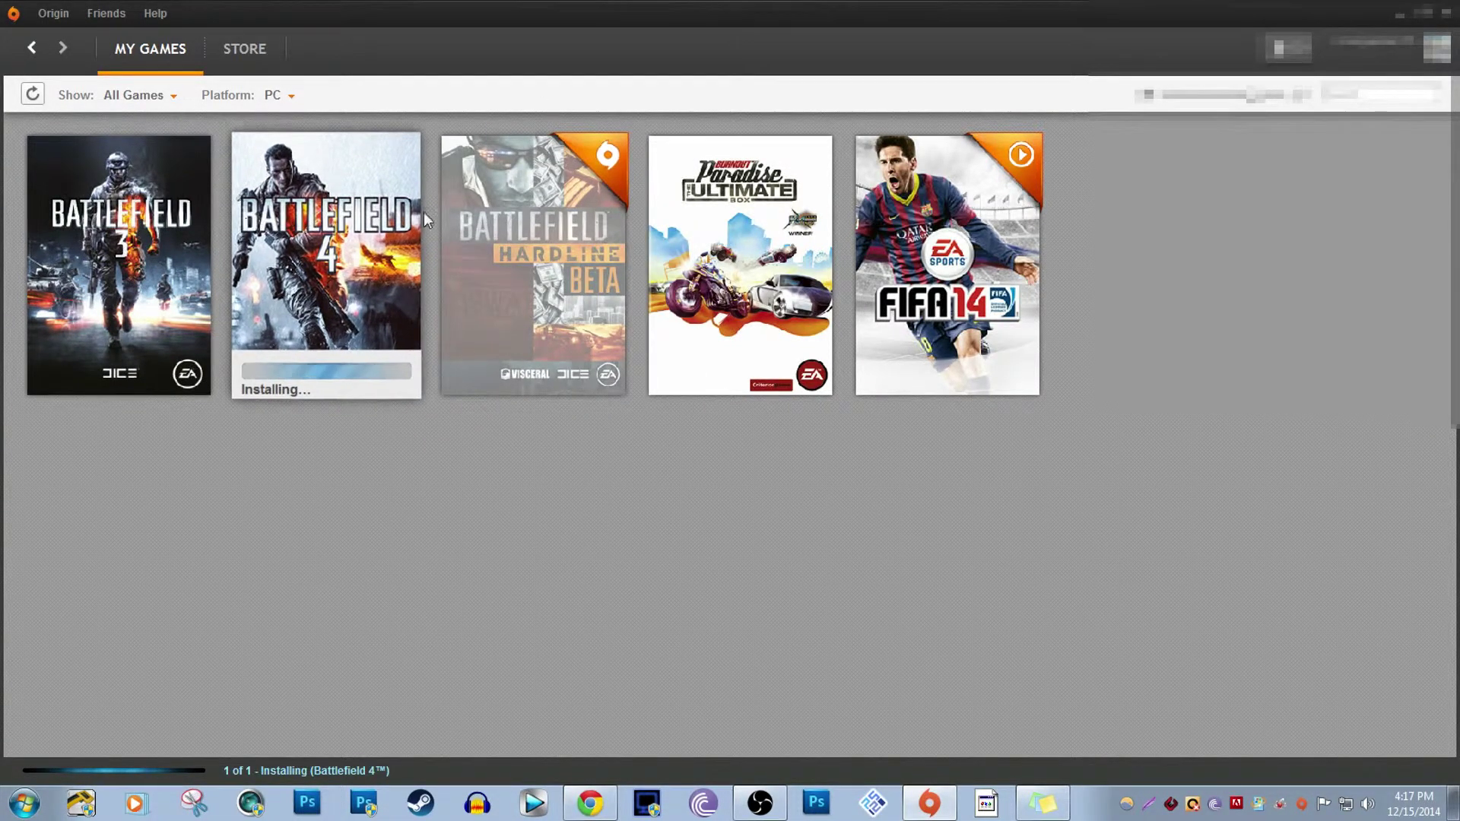
mouse_move(365, 300)
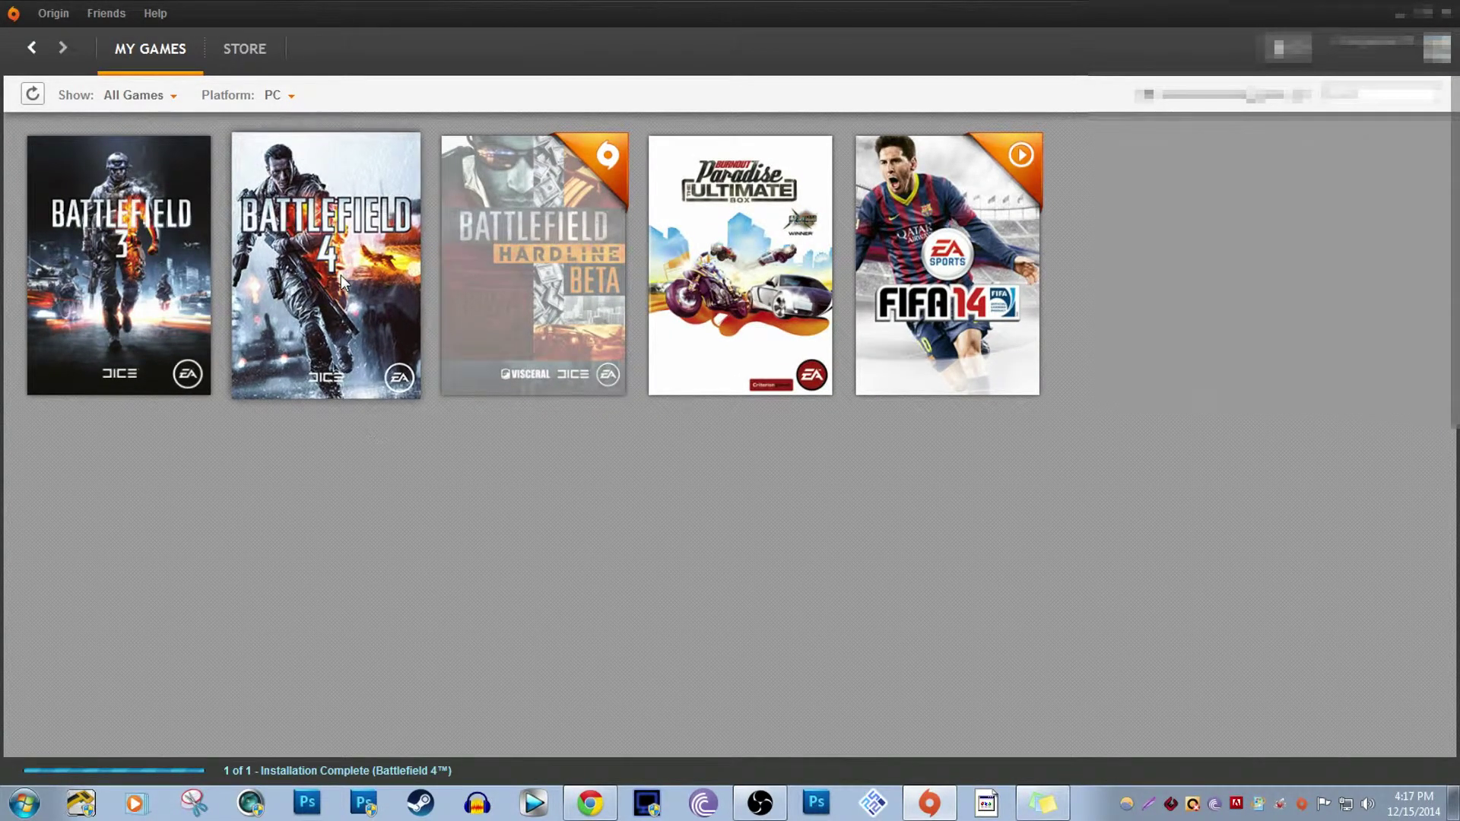
mouse_move(352, 272)
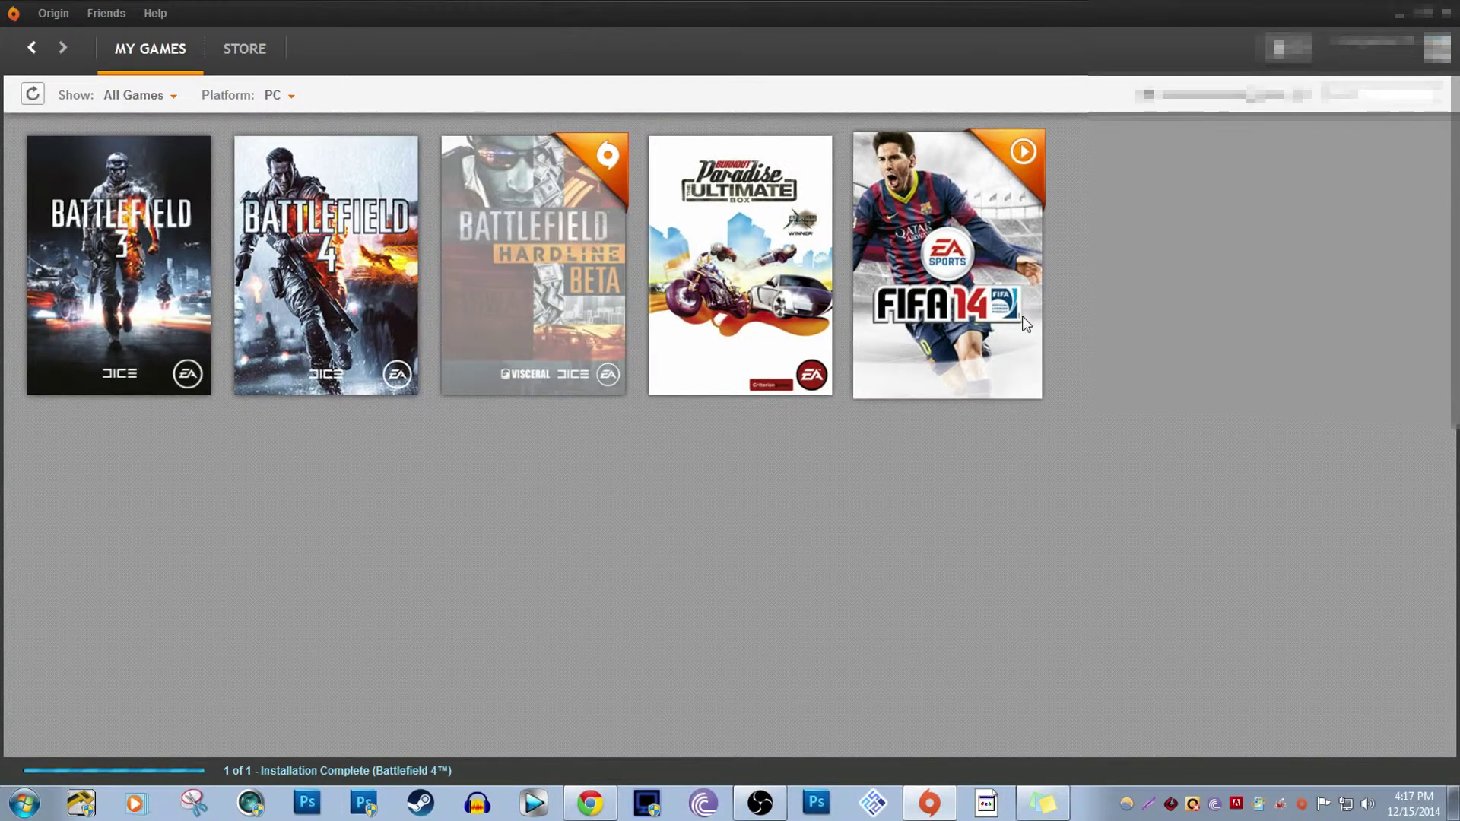
Open Computer, then Local Disk (C:), then the Program Files (x86) folder
click(23, 808)
click(594, 409)
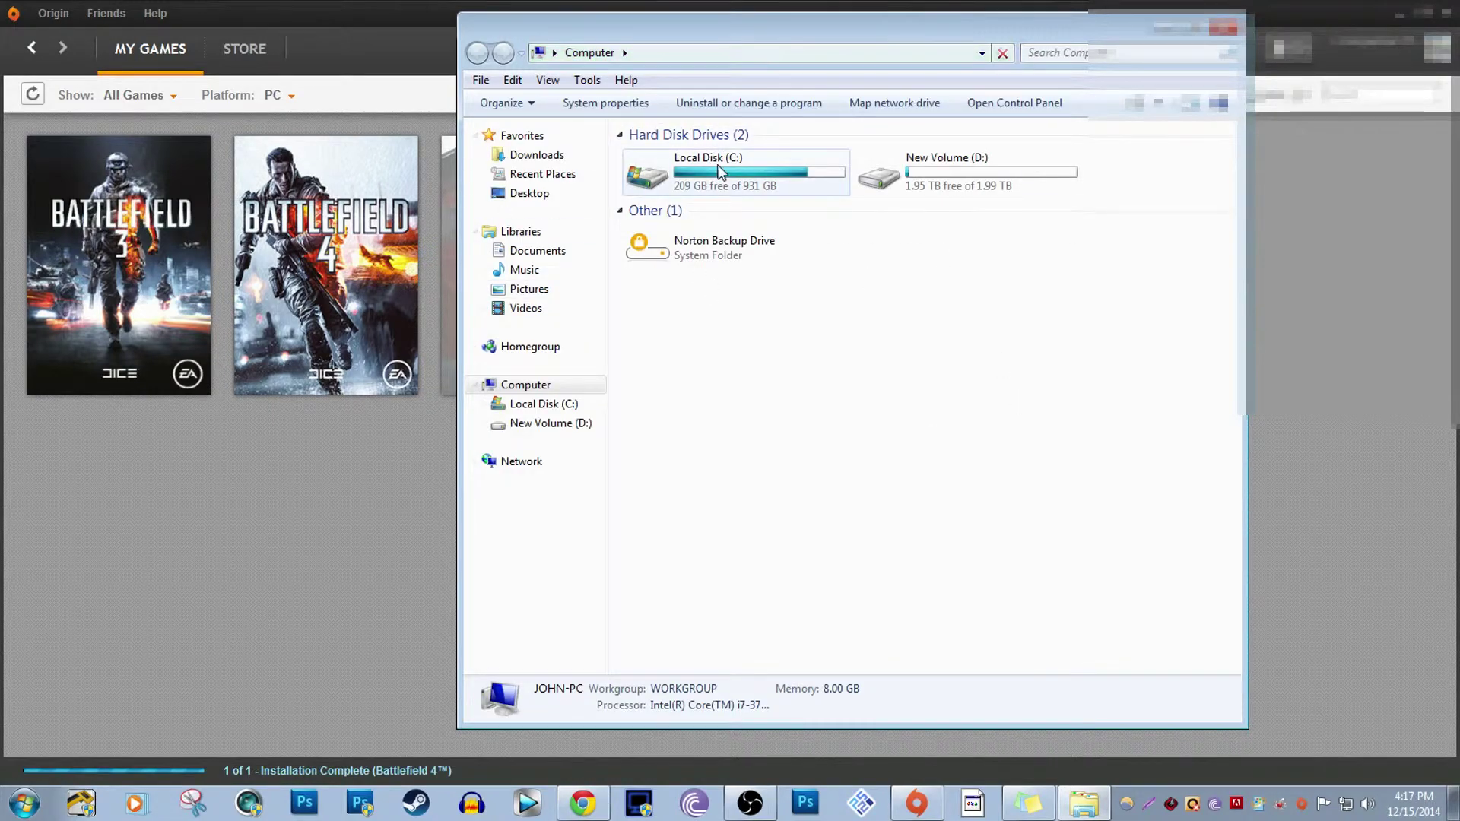
double_click(720, 171)
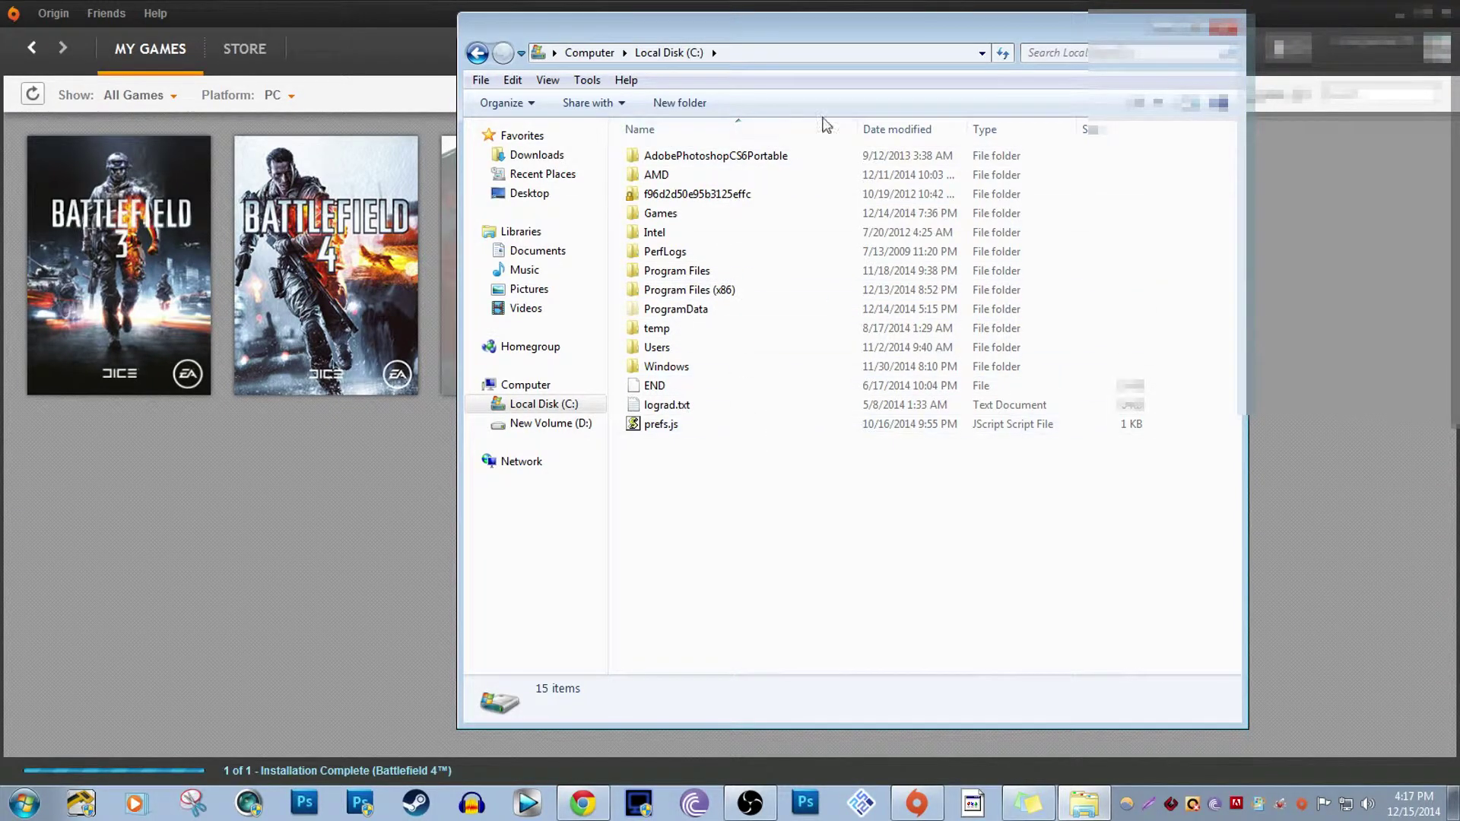
click(727, 297)
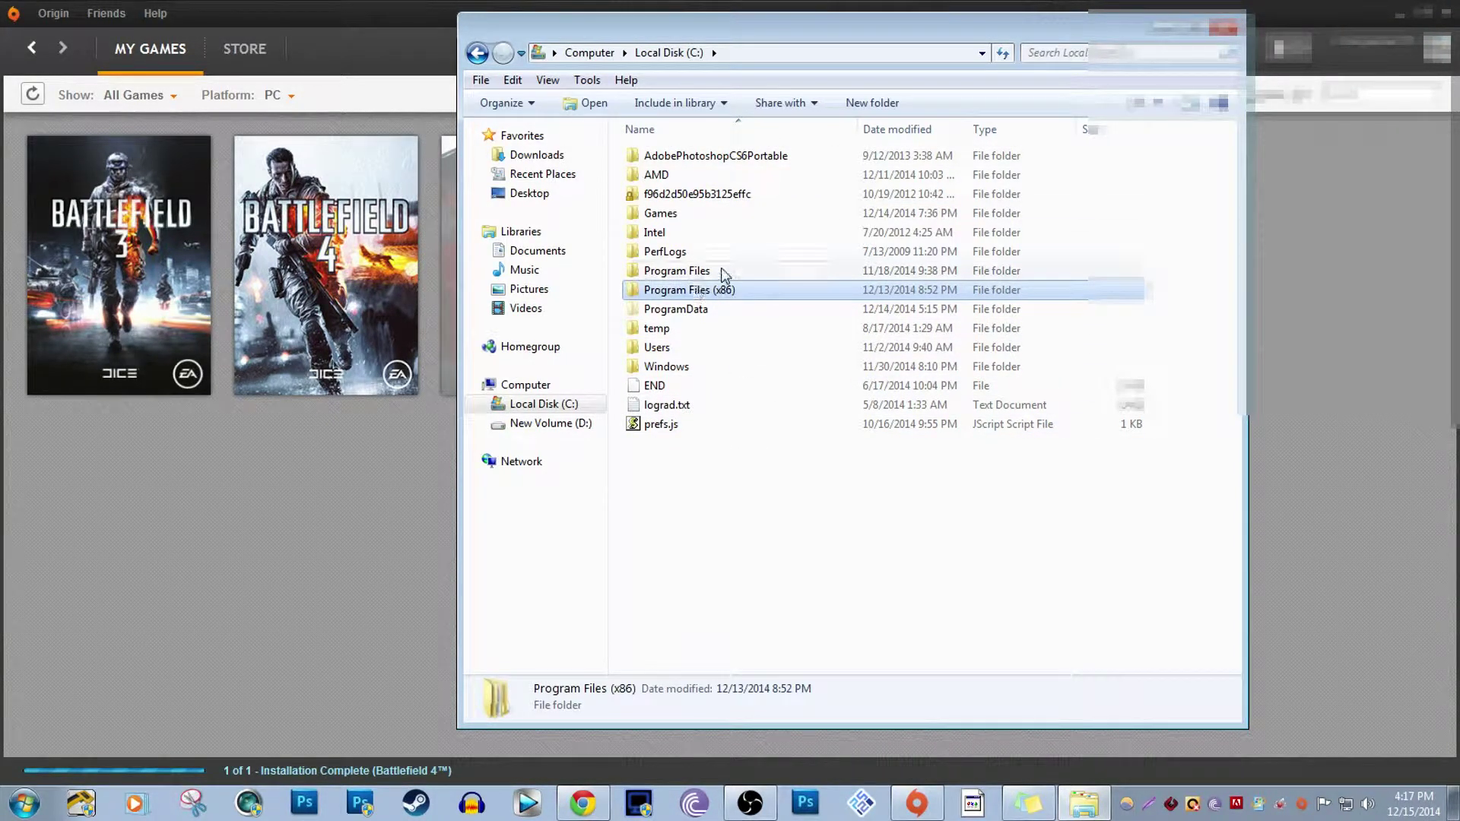
click(721, 275)
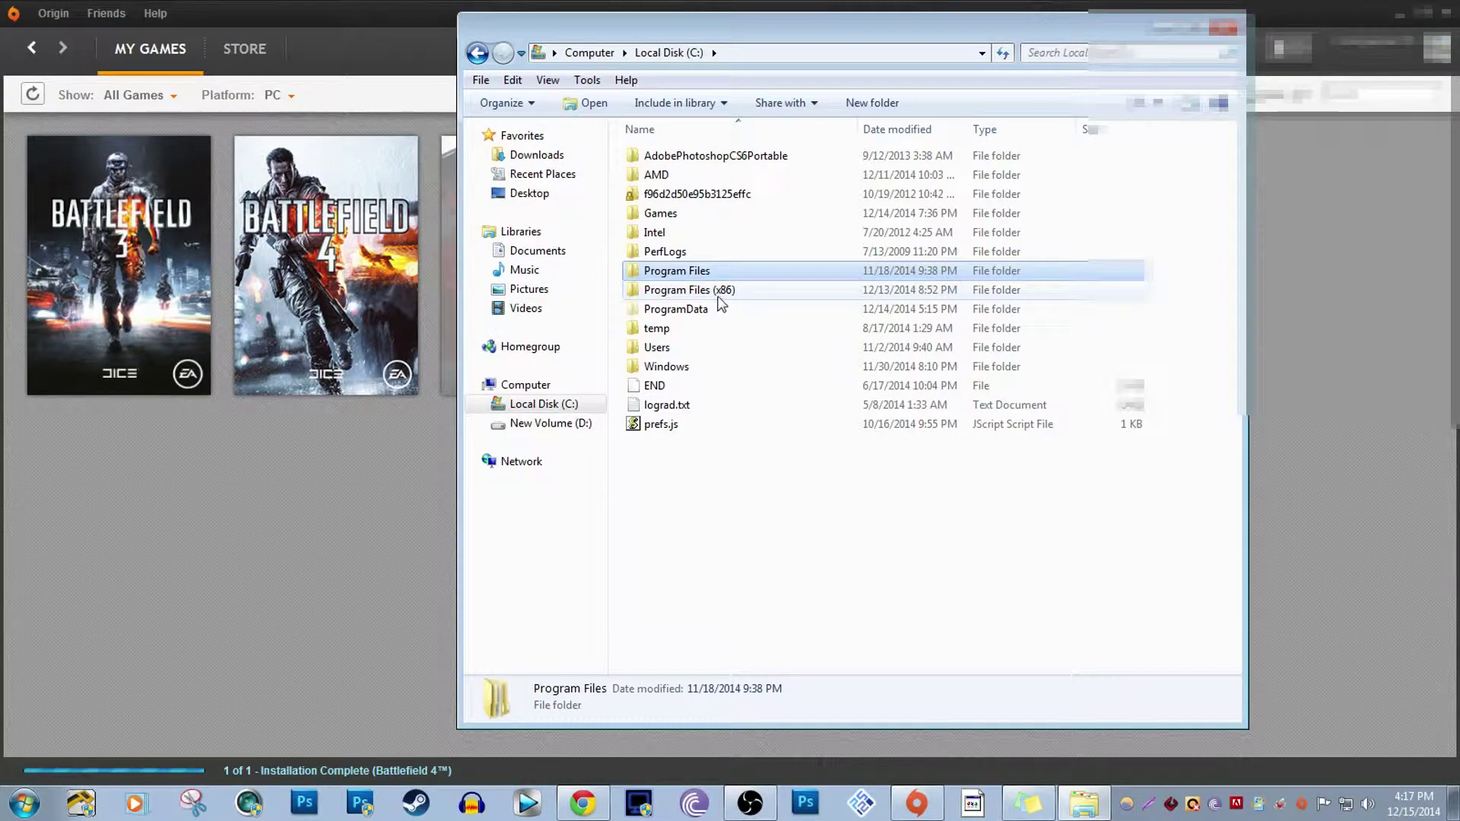
click(728, 292)
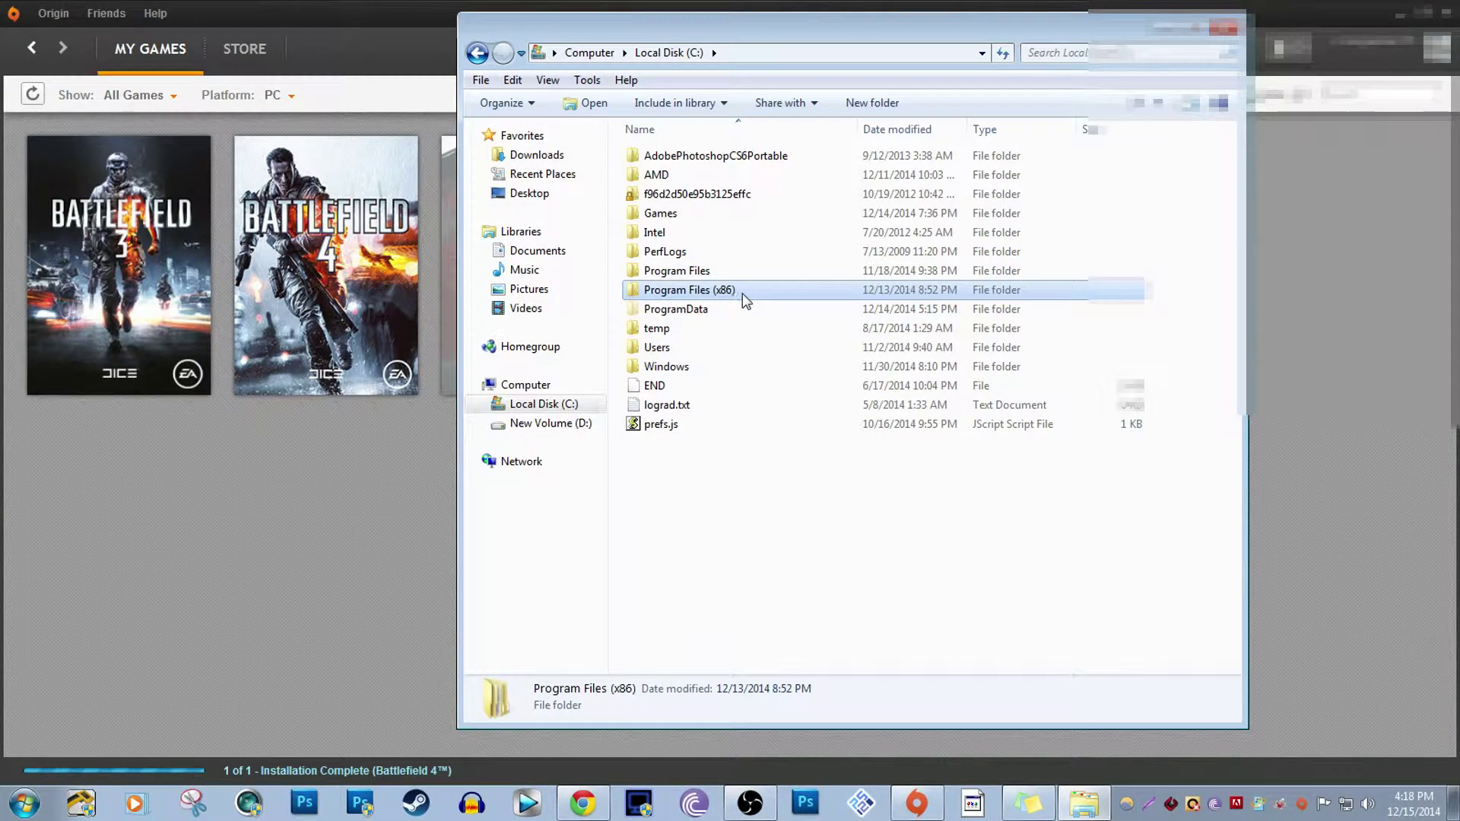
double_click(722, 290)
Locate the Battlefield 4 folder in Origin Games, then go back to Local Disk (C:)
scroll(753, 465, down, 7)
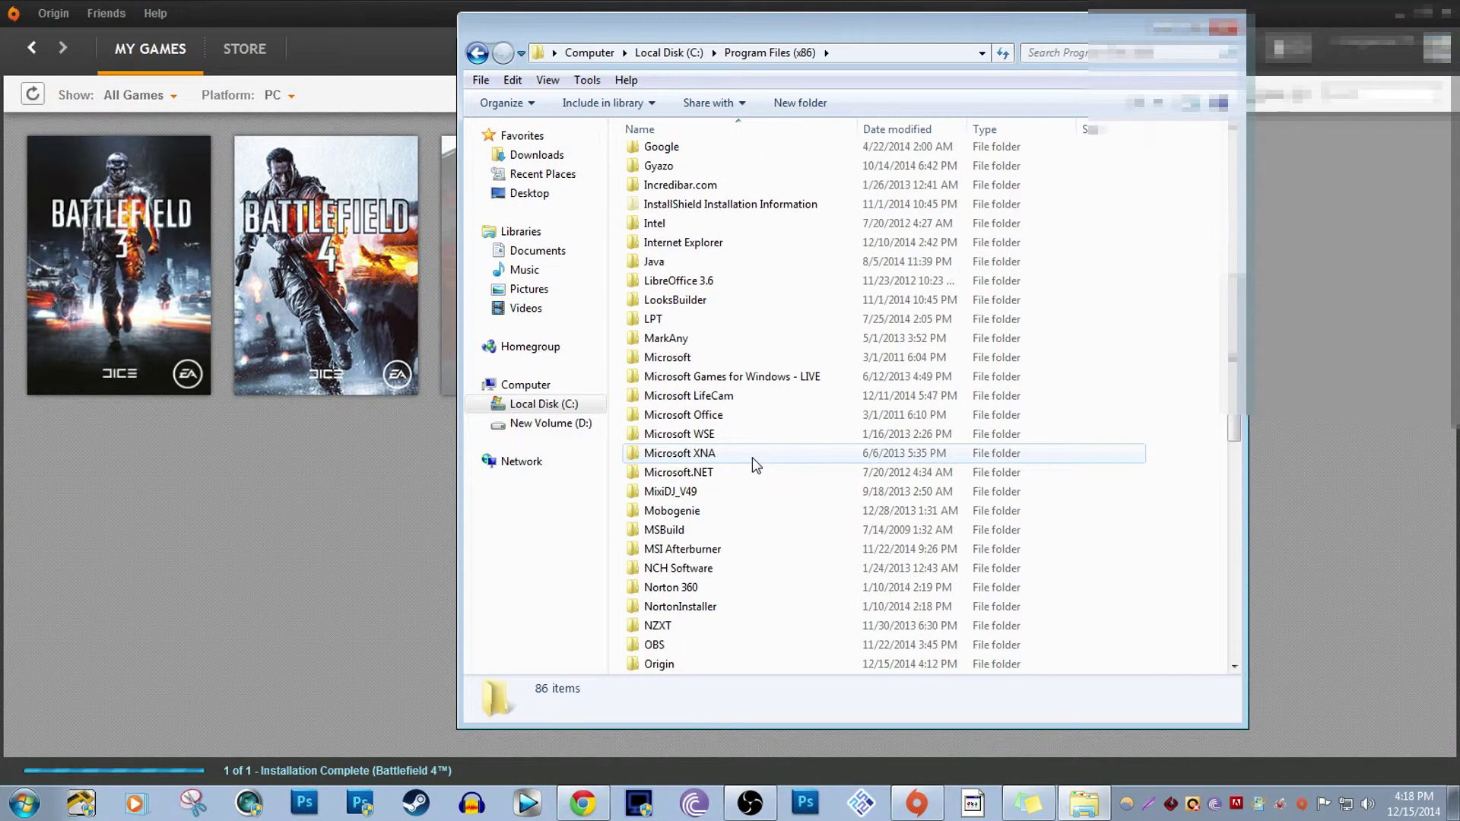
scroll(735, 422, down, 5)
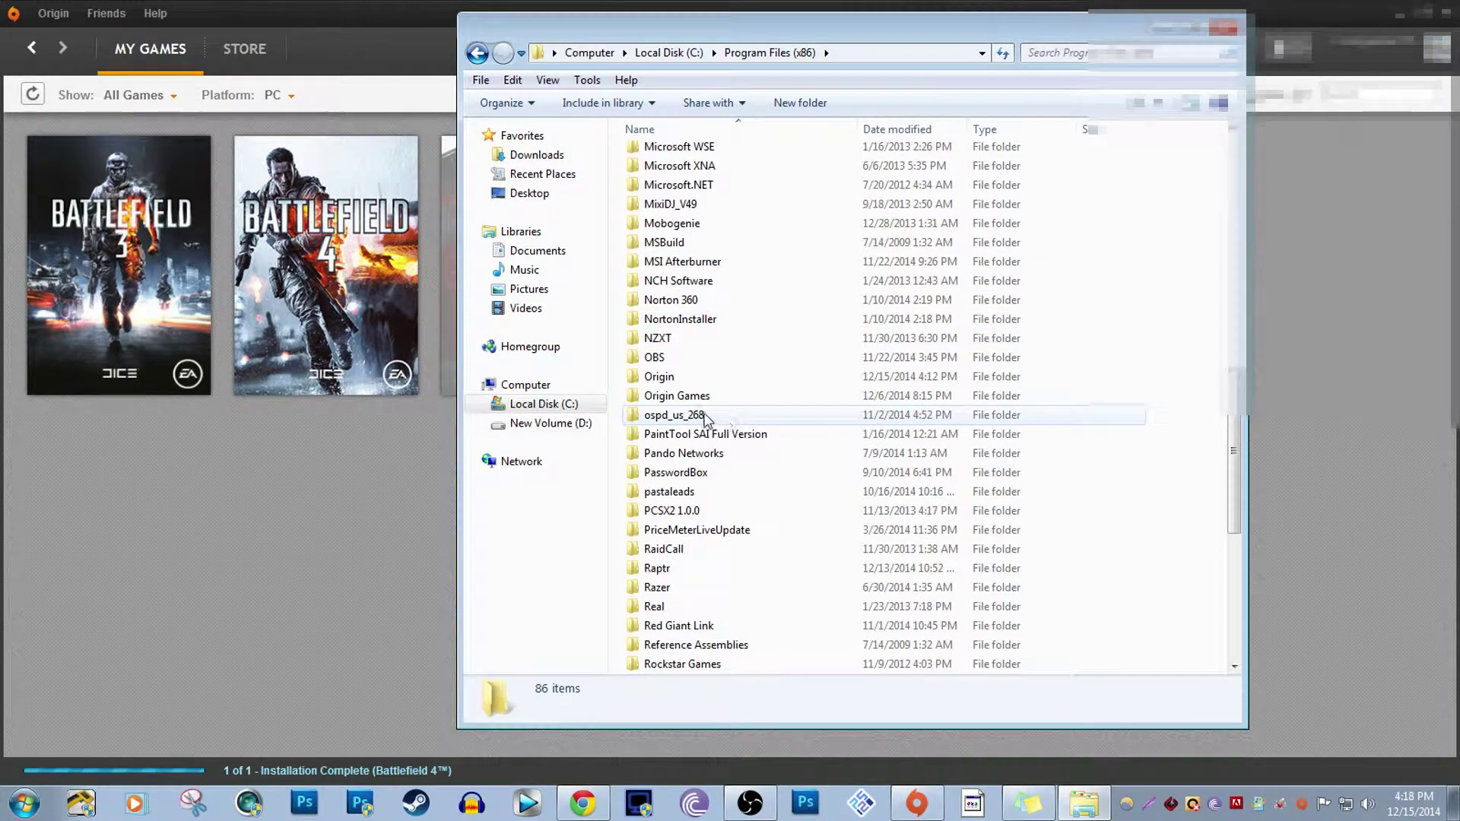
double_click(707, 396)
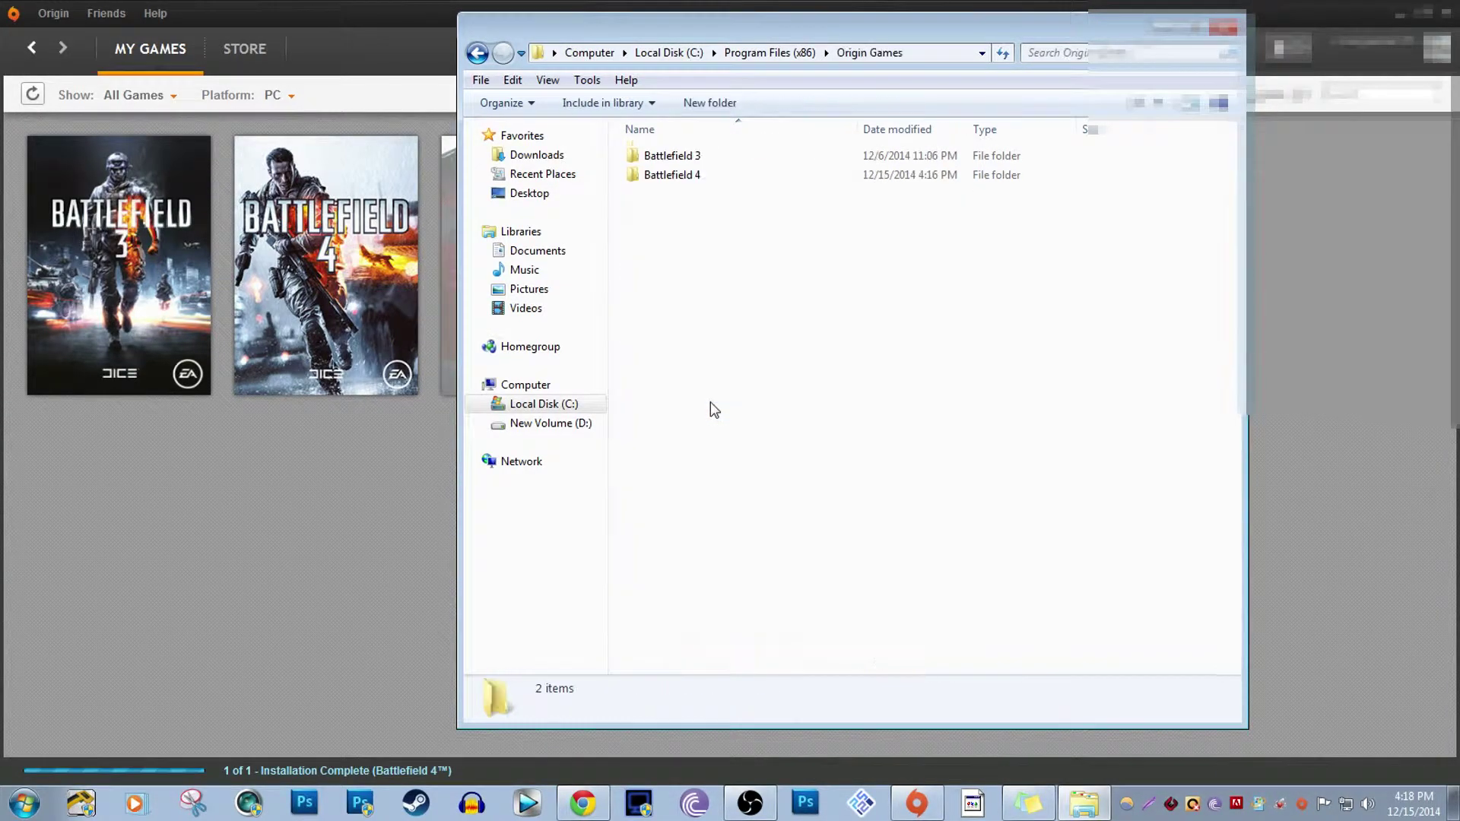
click(711, 176)
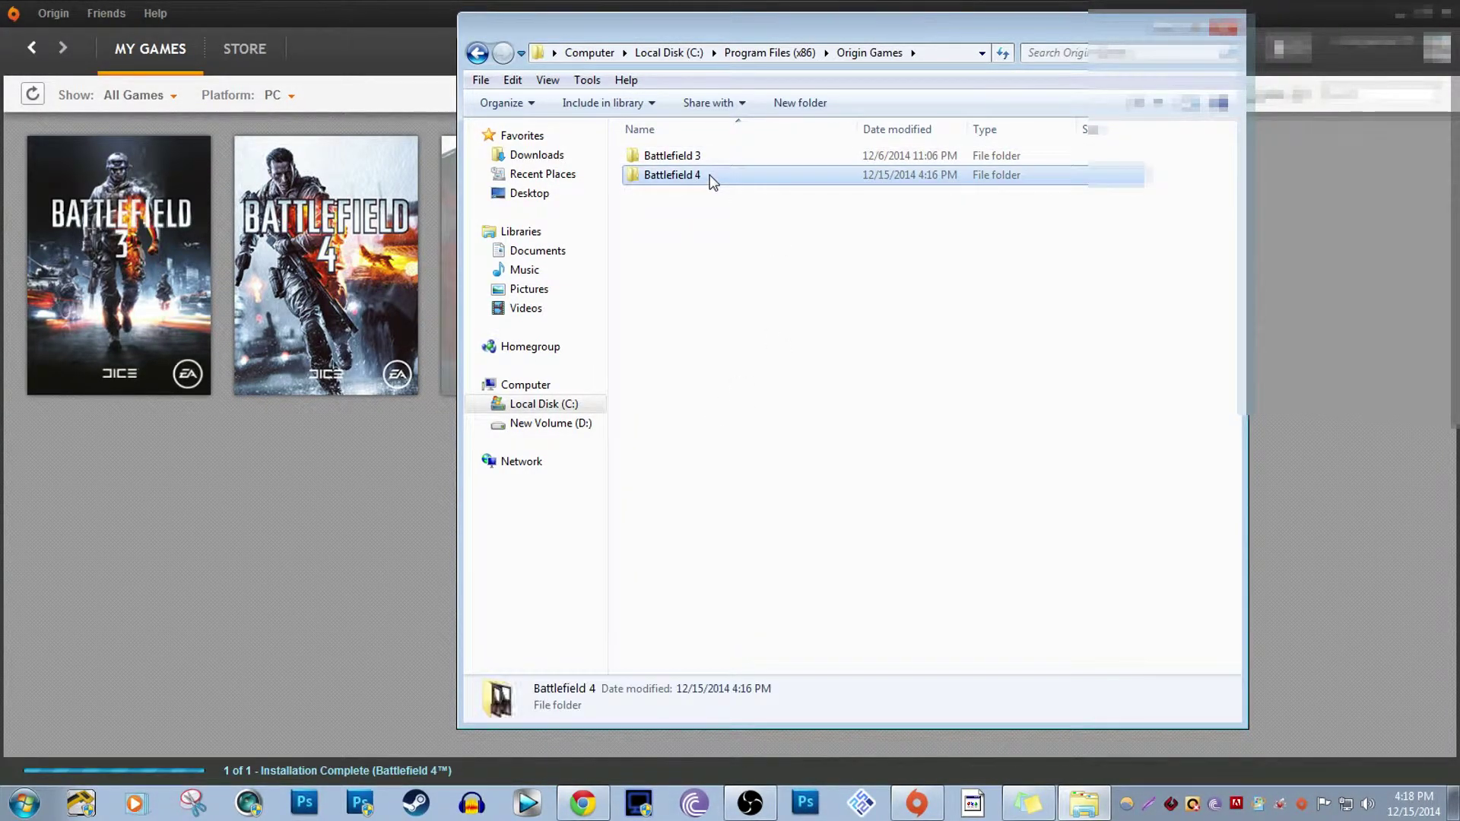
click(477, 53)
click(477, 53)
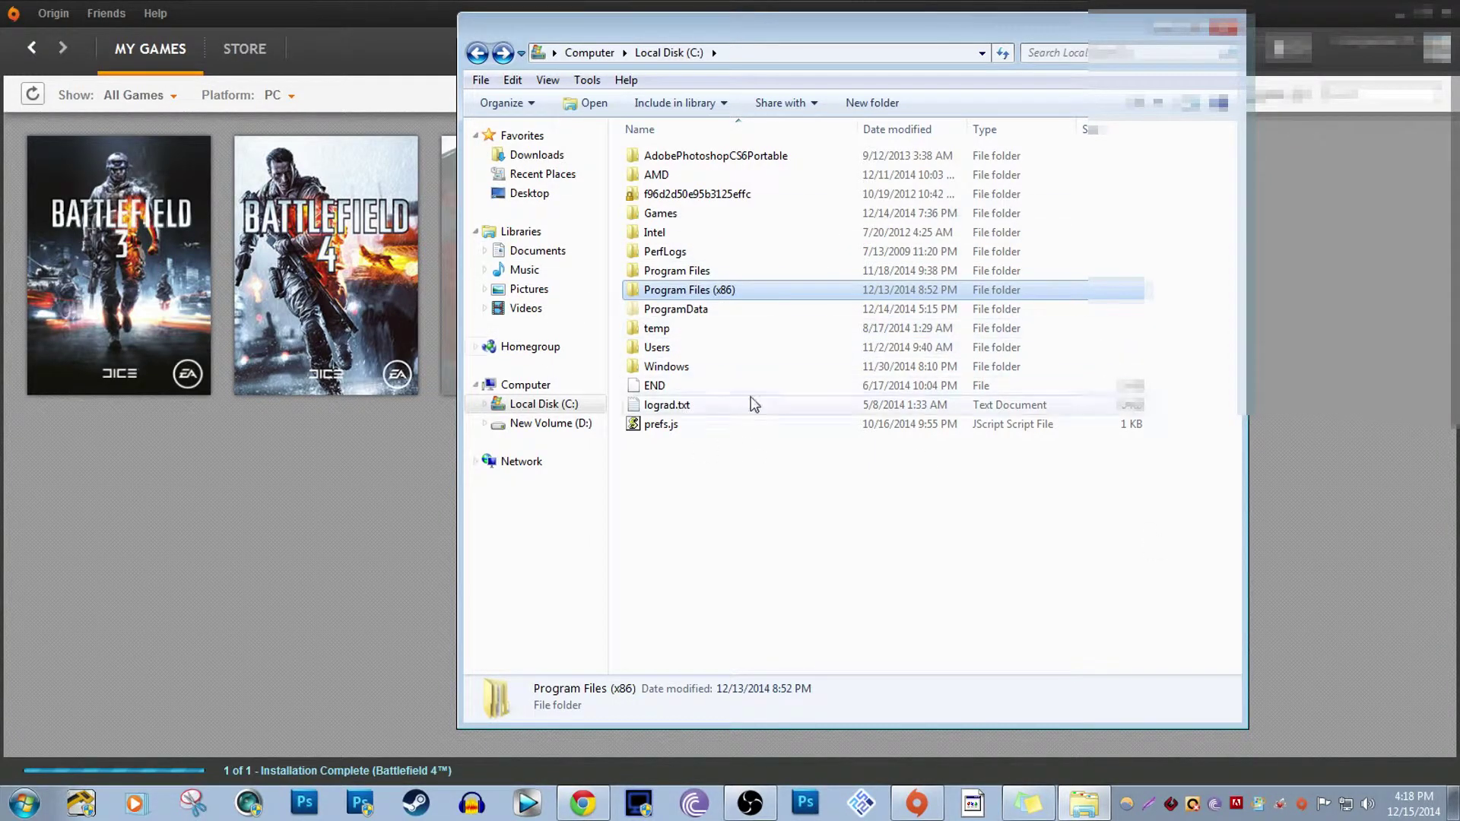
click(693, 276)
click(699, 295)
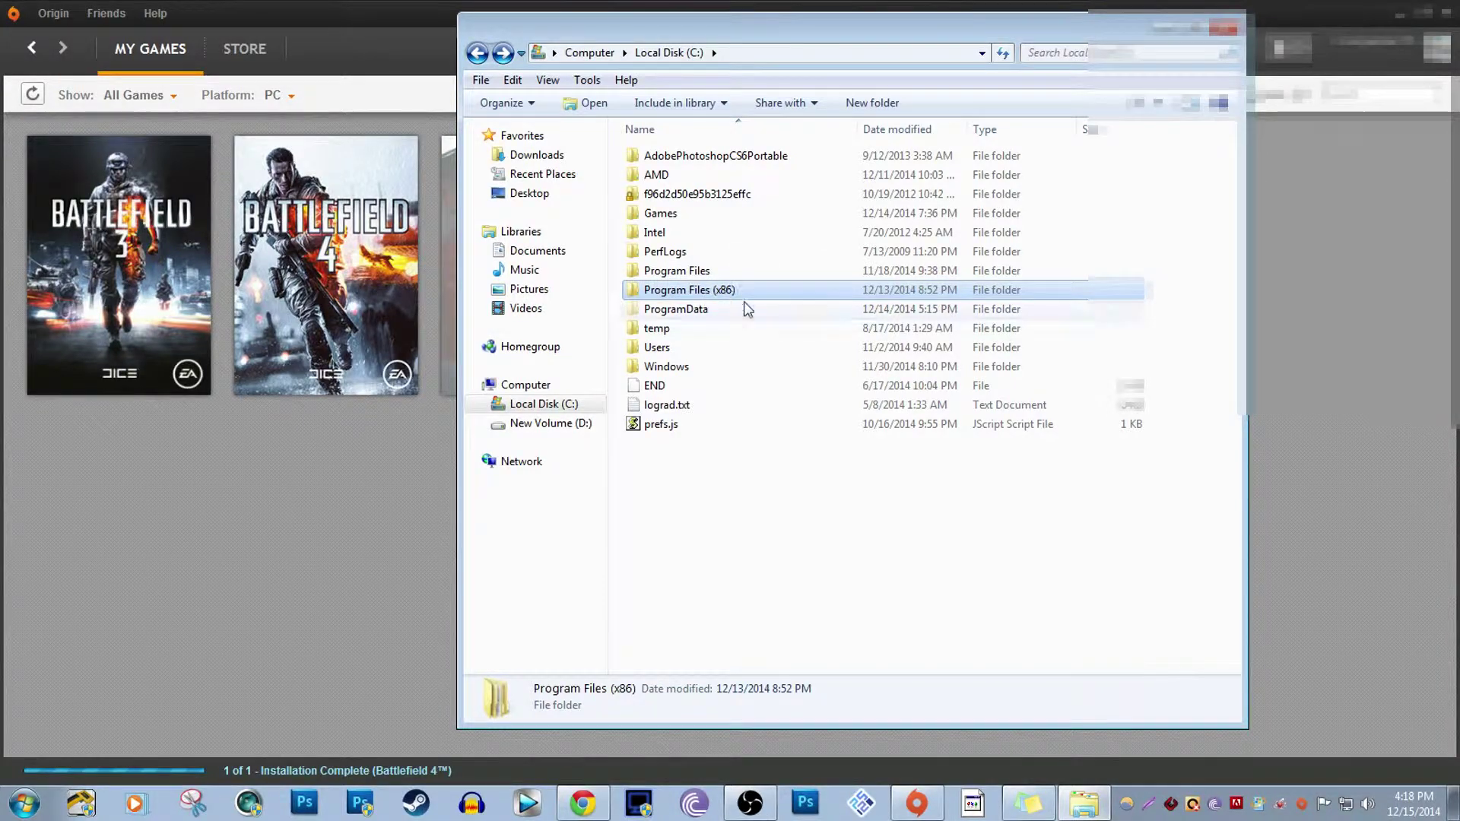
In Battlefield 4's Game Properties, set the launch version to Battlefield 4™ (x86)
click(1351, 419)
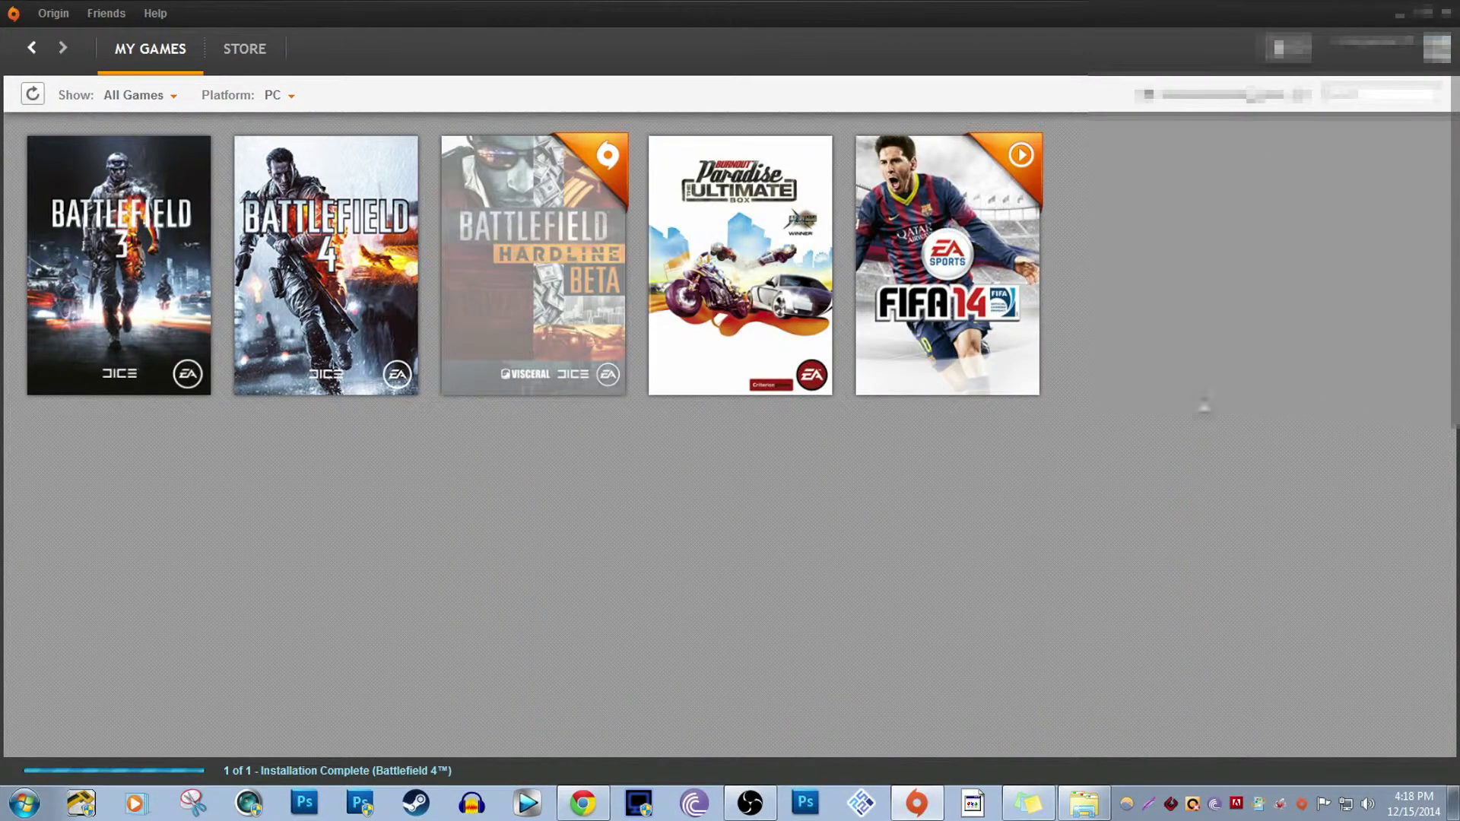
right_click(375, 310)
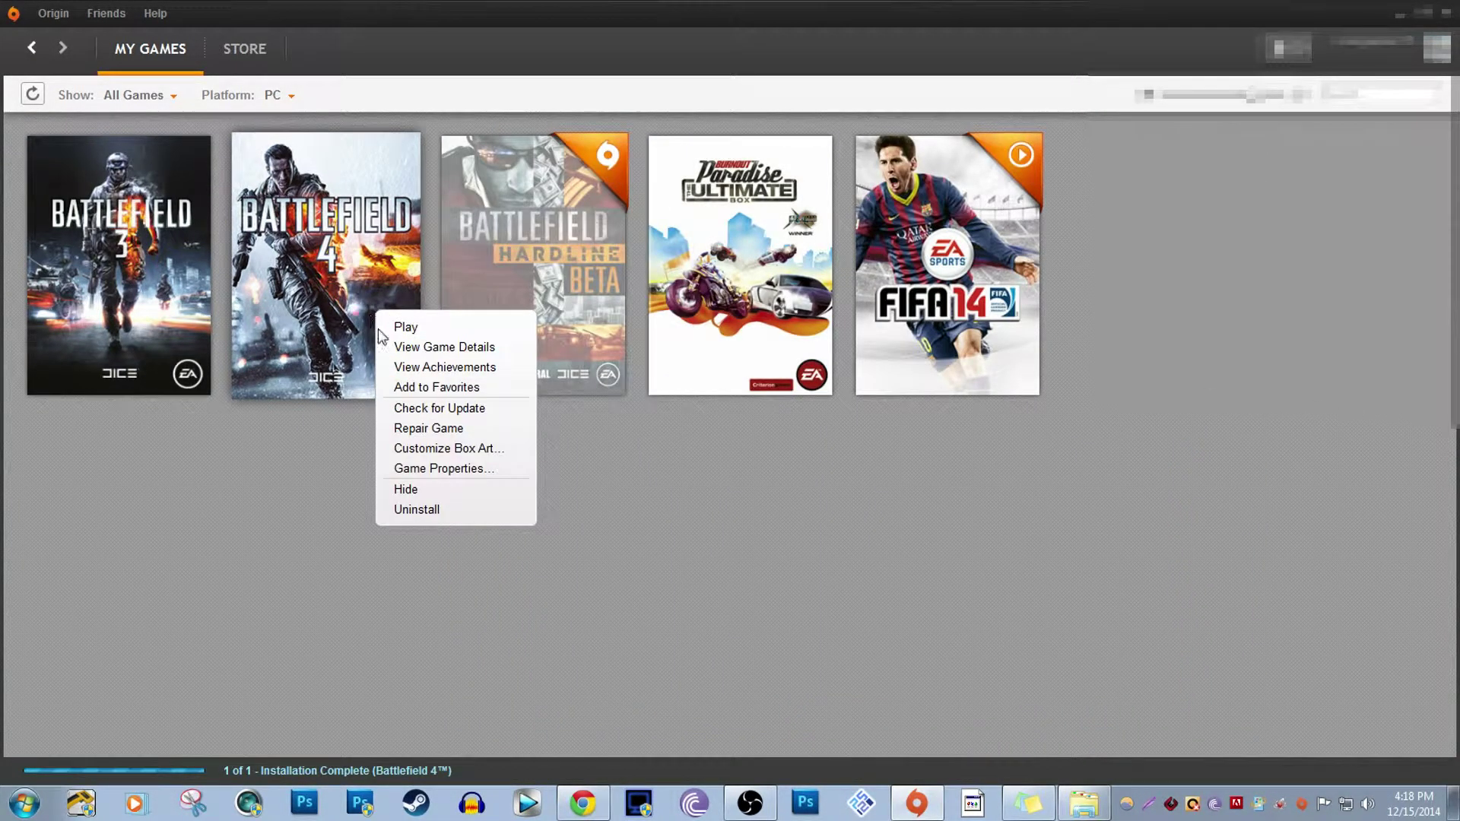
click(1082, 548)
right_click(338, 292)
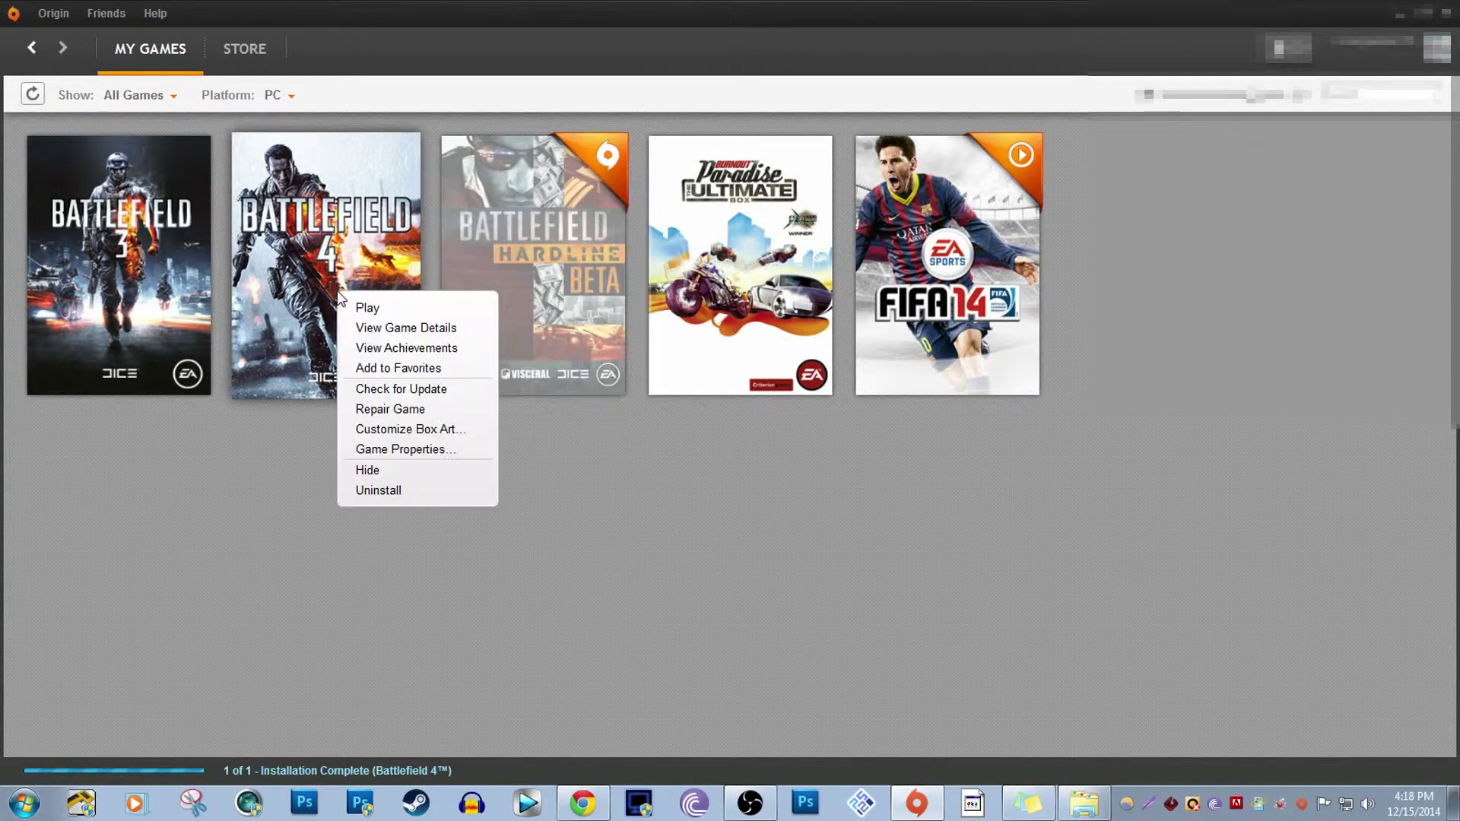
click(420, 450)
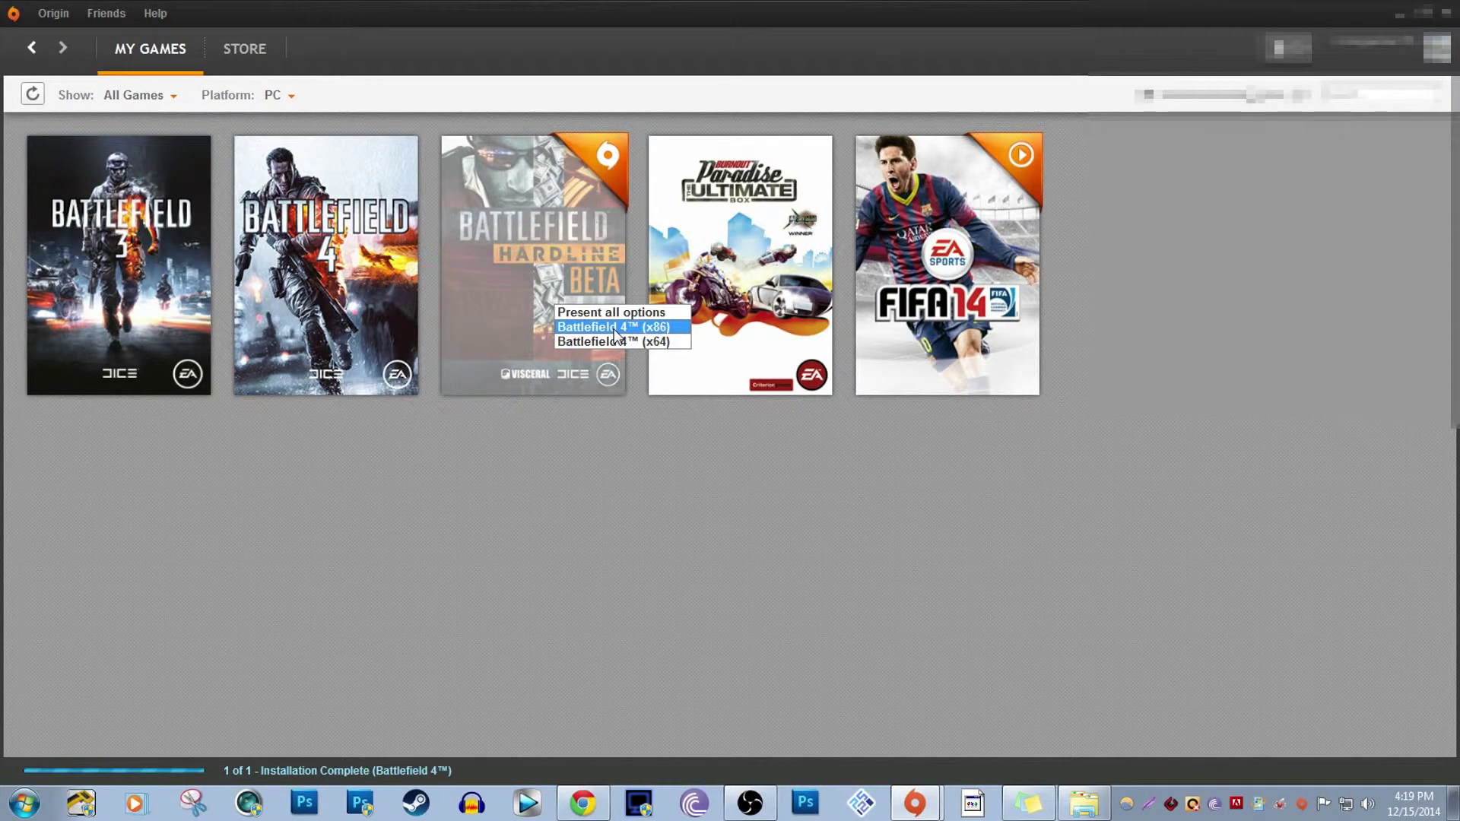
click(614, 329)
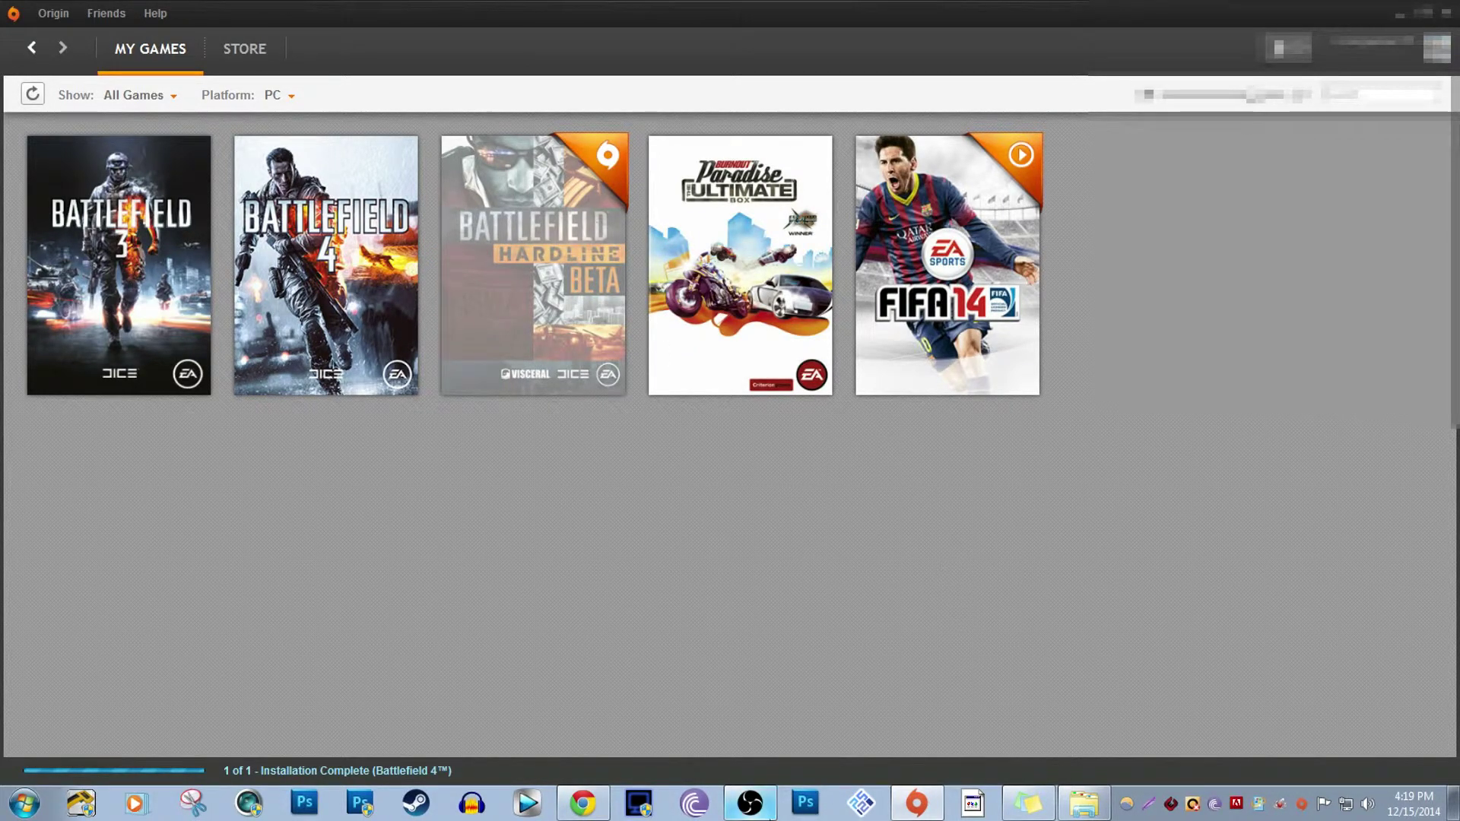
click(770, 805)
Close the Explorer window and move the VLC media player icon above Screenshot
click(822, 703)
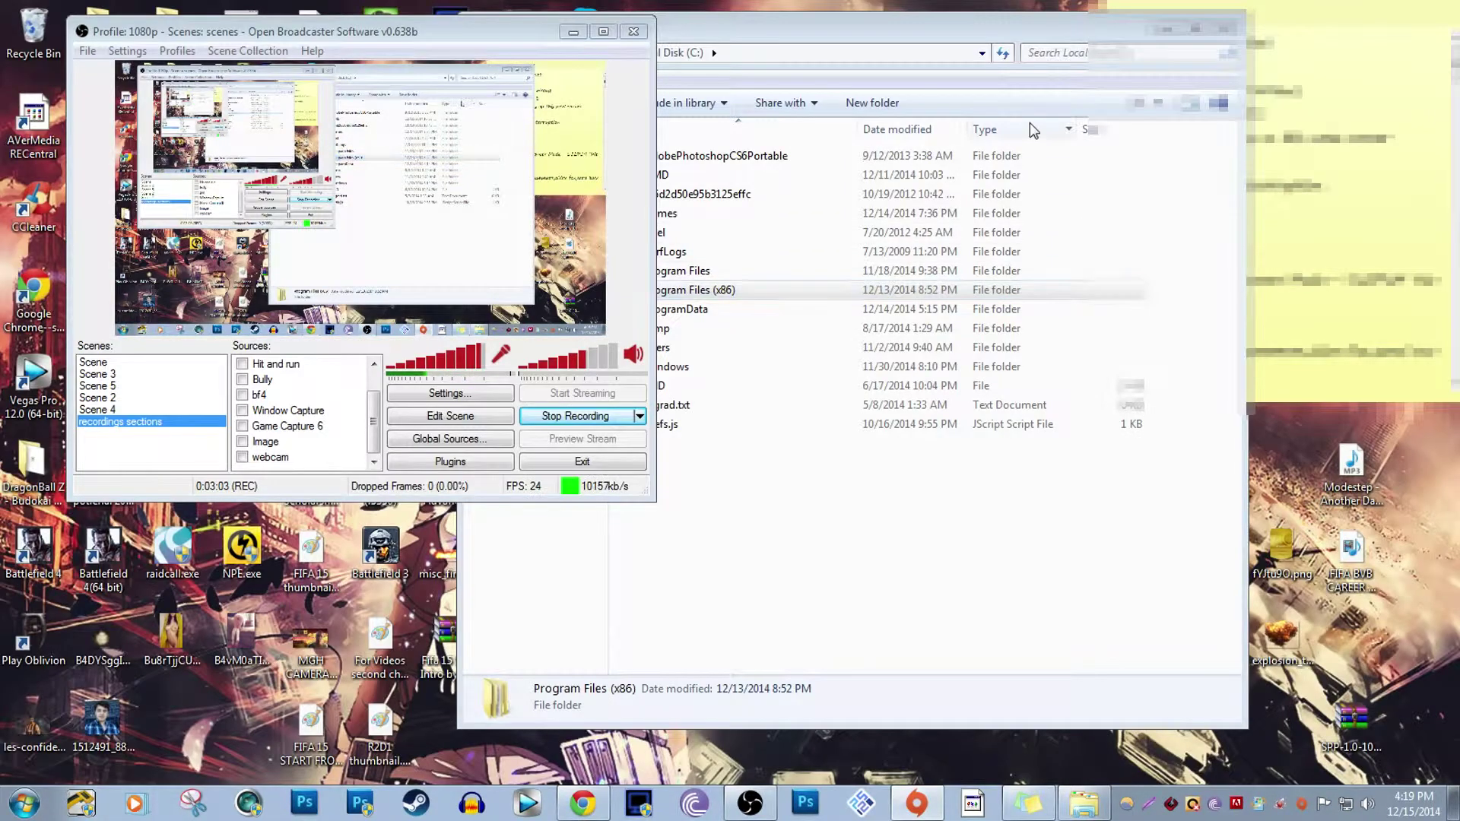
click(1226, 27)
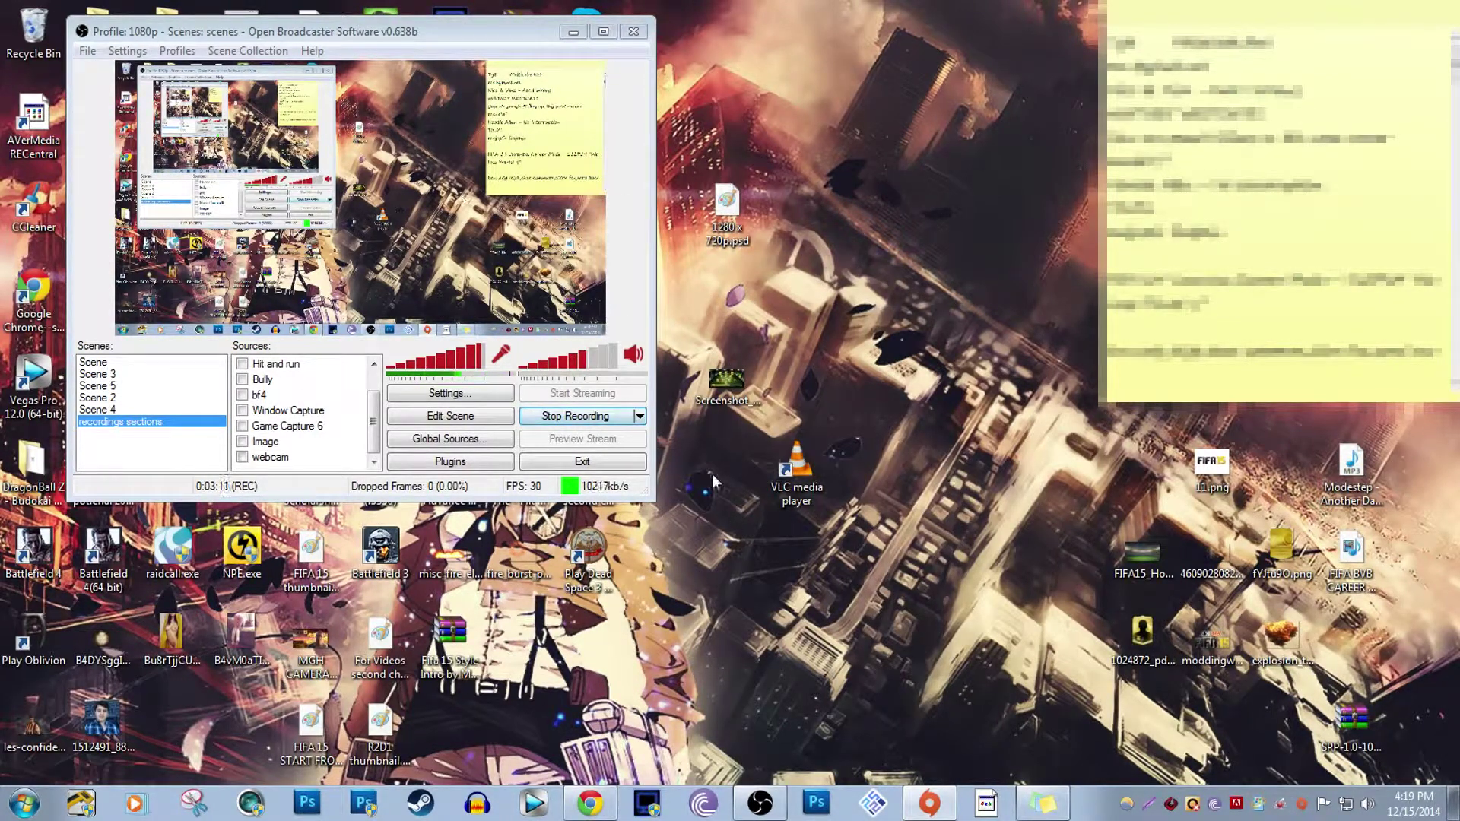
drag(790, 462, 721, 291)
mouse_move(836, 159)
mouse_down()
mouse_move(1031, 569)
mouse_move(845, 163)
mouse_up()
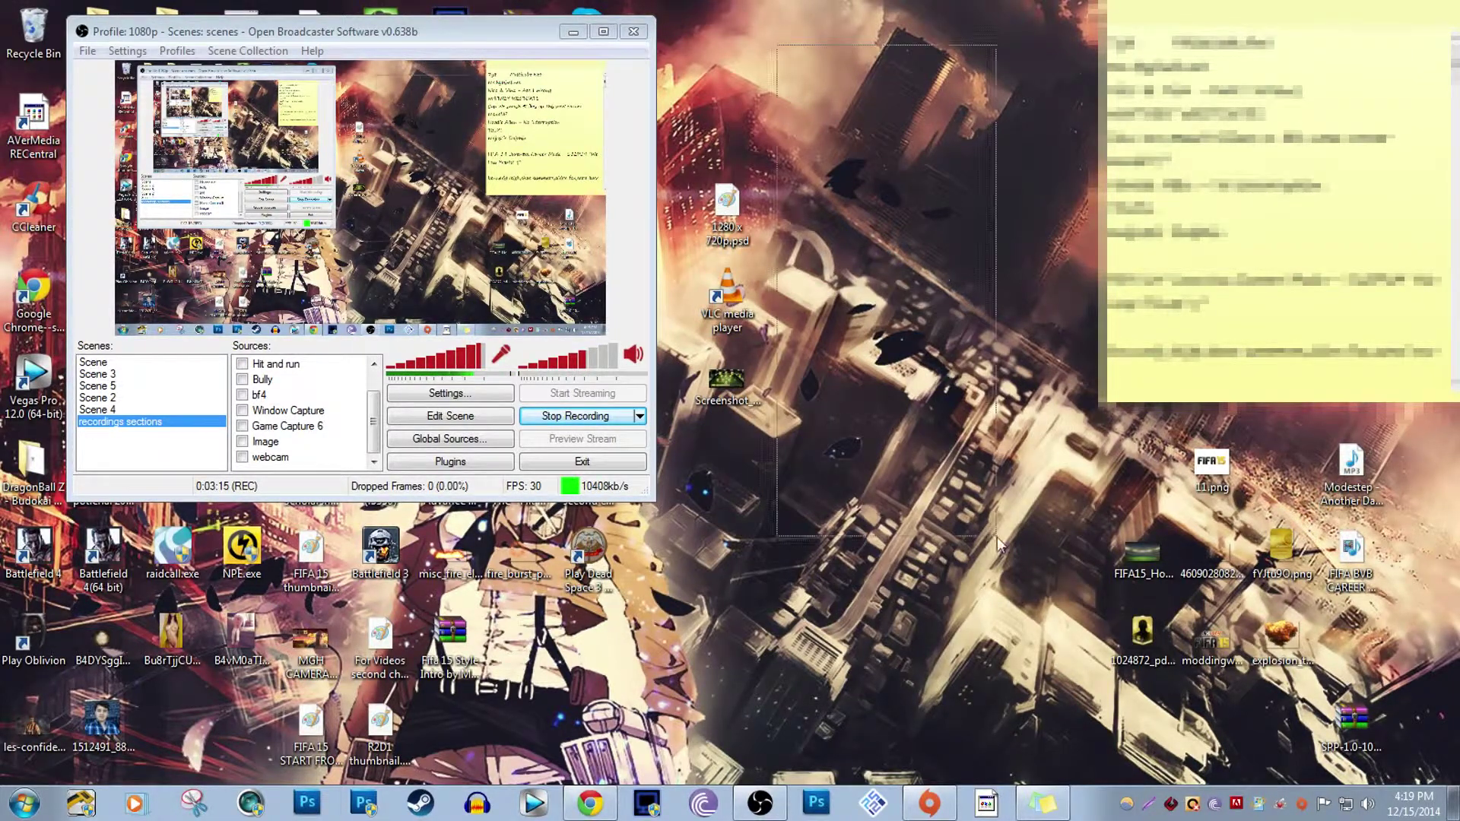
Rearrange desktop items and dock the sticky note as a thin strip at the bottom edge
drag(1007, 560, 1090, 605)
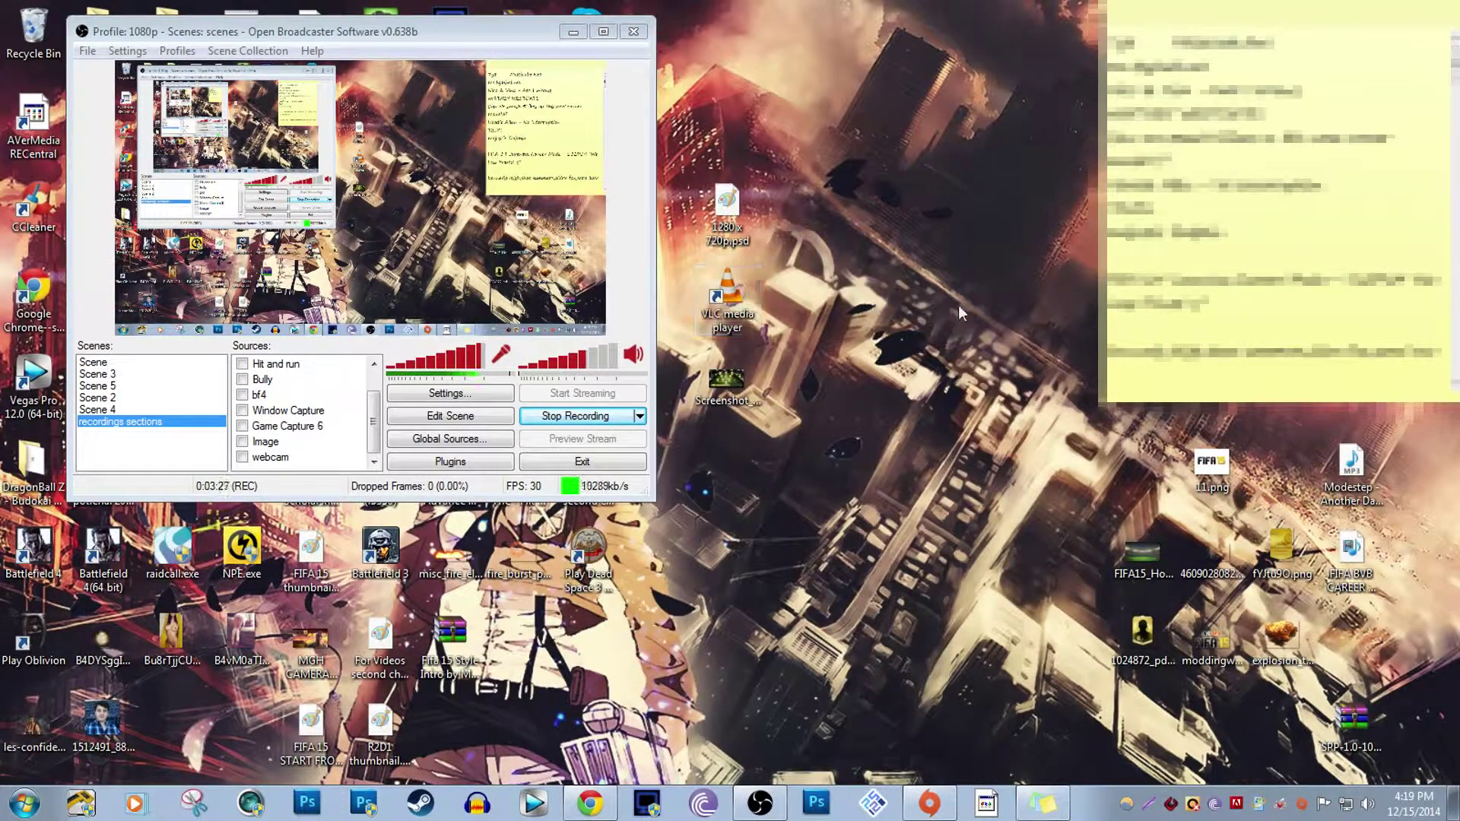
drag(837, 111, 1067, 537)
drag(774, 100, 846, 116)
click(1303, 783)
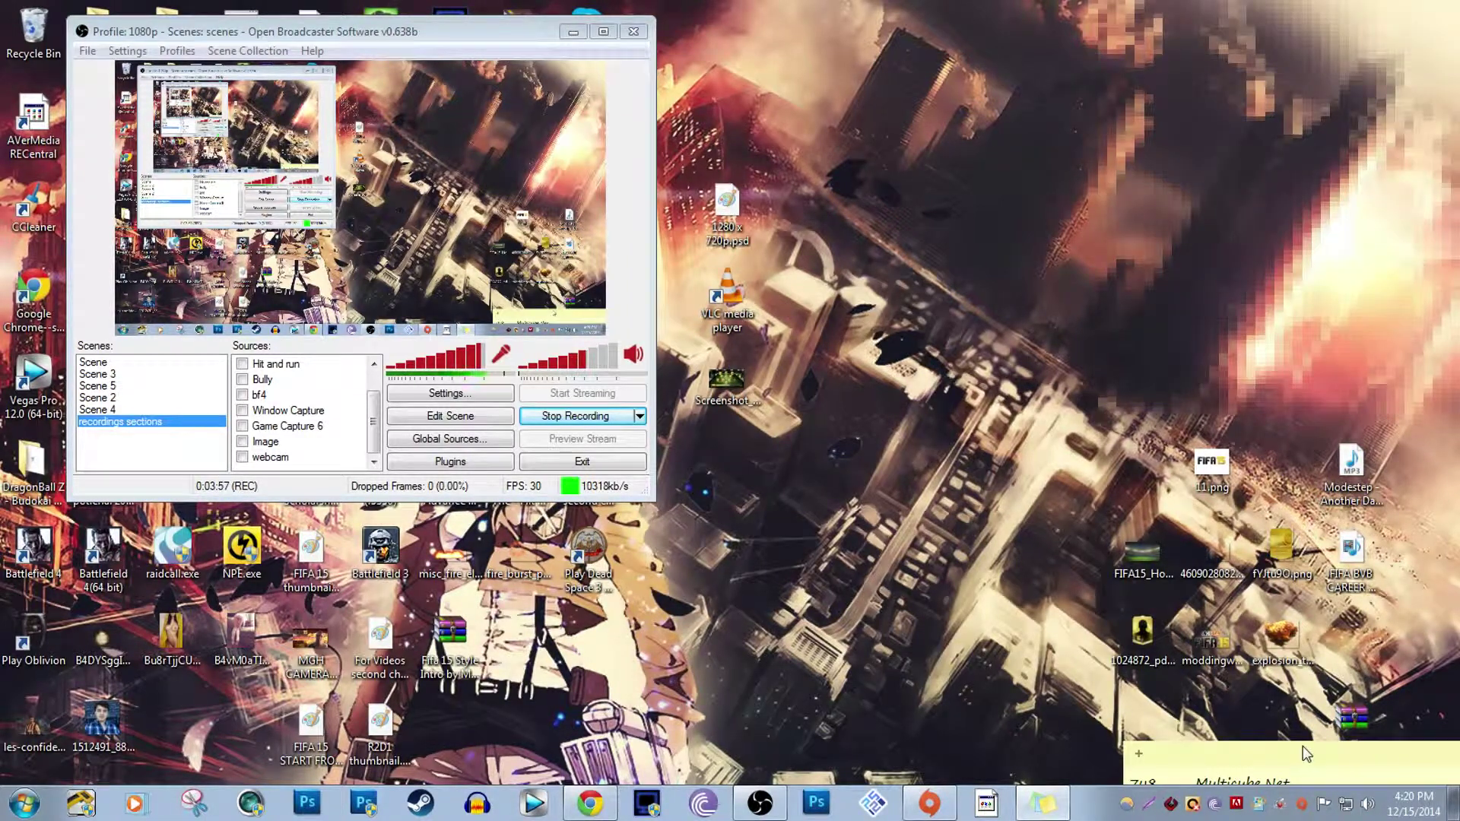
drag(1303, 757, 1299, 777)
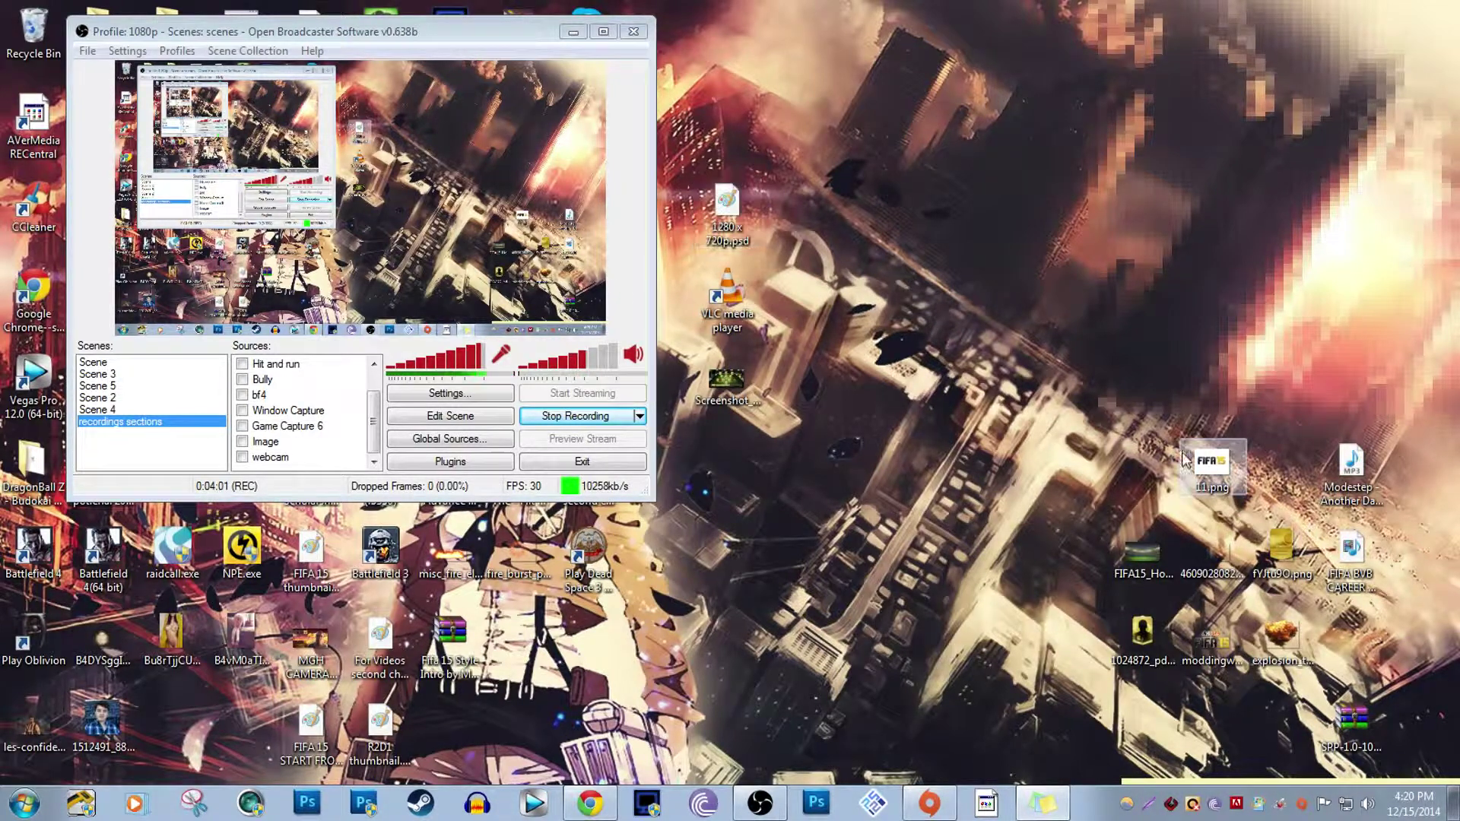
drag(722, 70, 763, 338)
drag(1123, 320, 1444, 442)
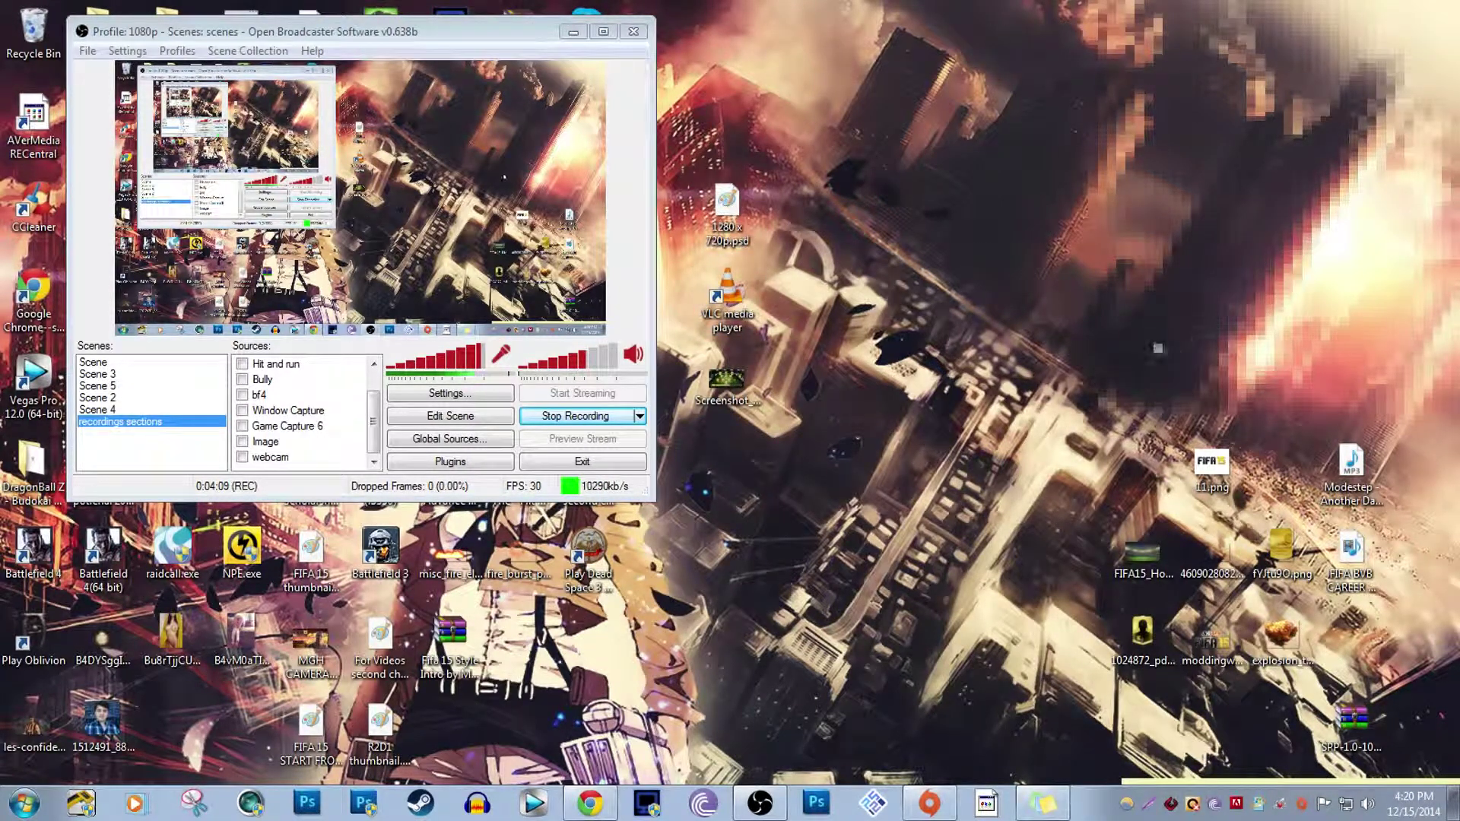